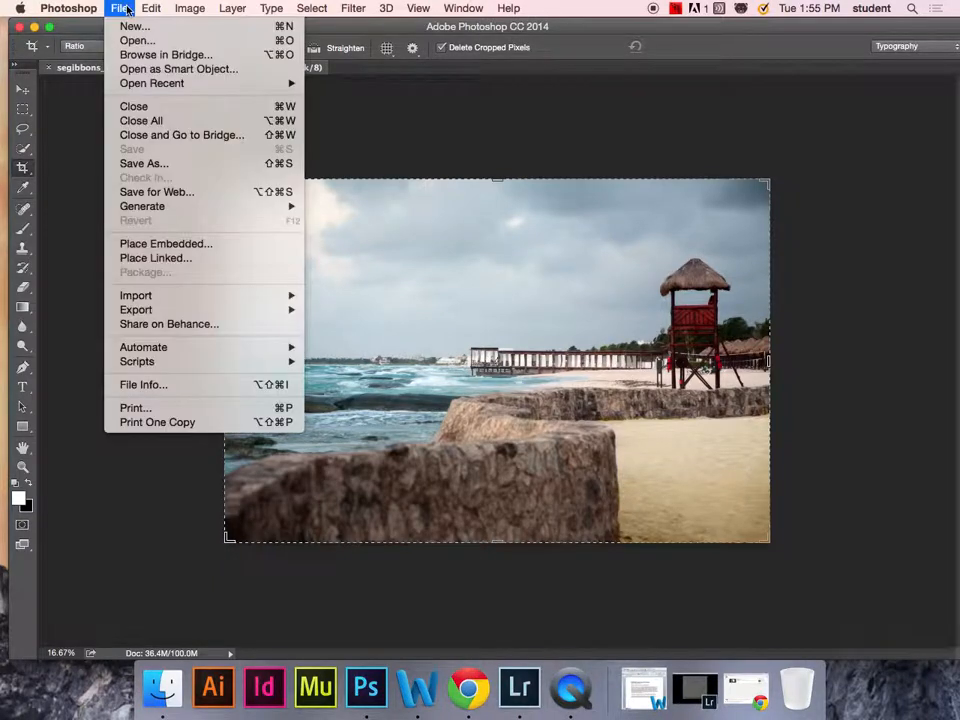
# Set up a new document 19 inches wide and 13 inches high at 300 pixels per inch.
pyautogui.click(121, 27)
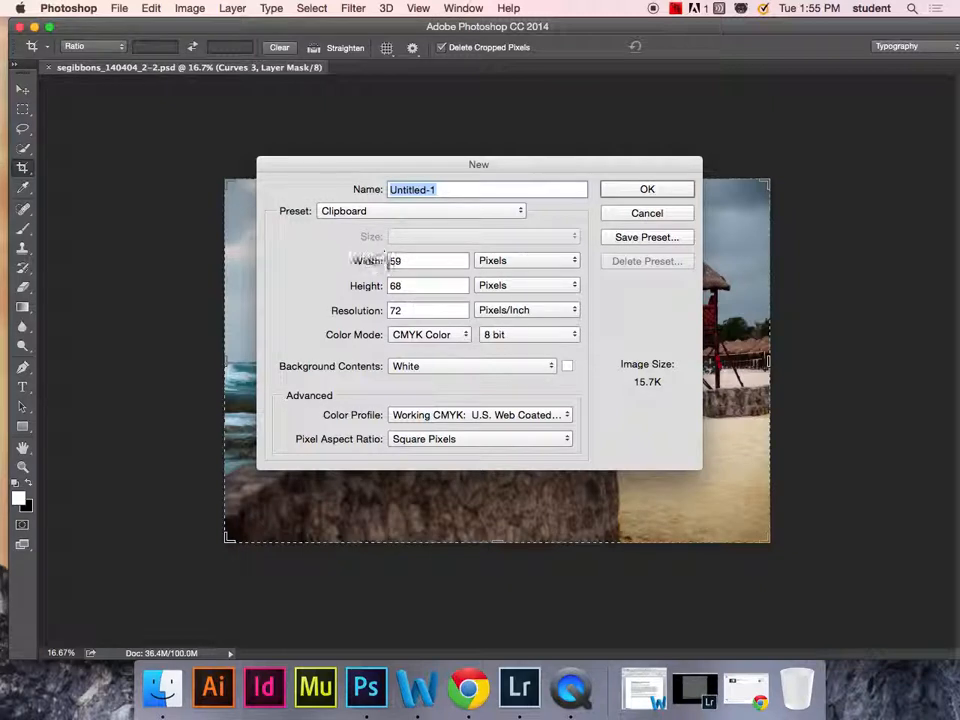
pyautogui.click(521, 259)
pyautogui.click(516, 273)
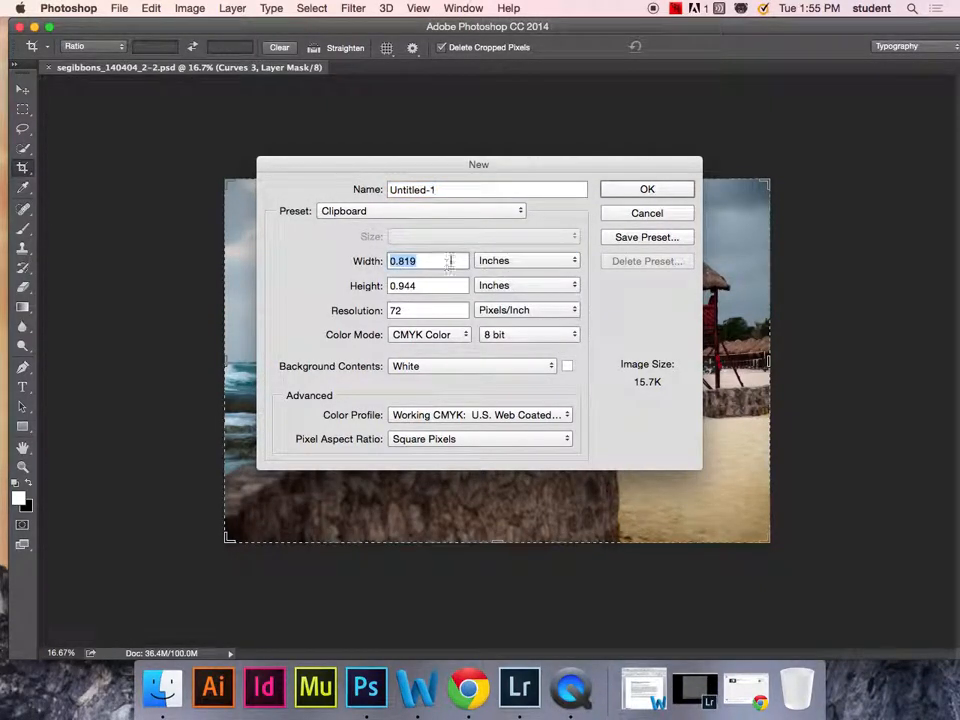
pyautogui.write('13')
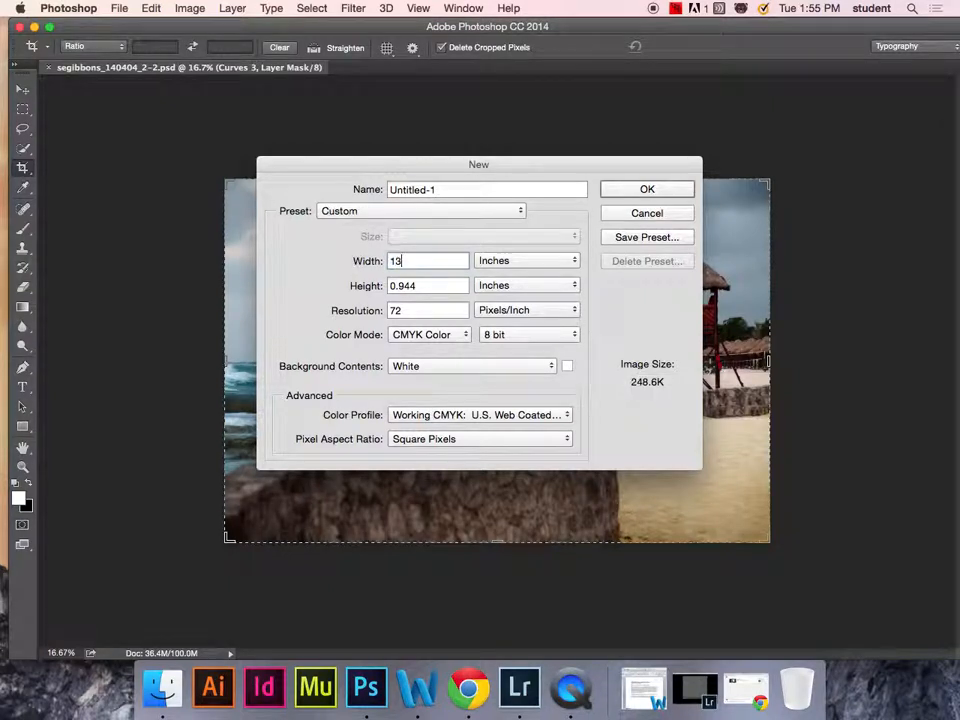
pyautogui.press('Tab')
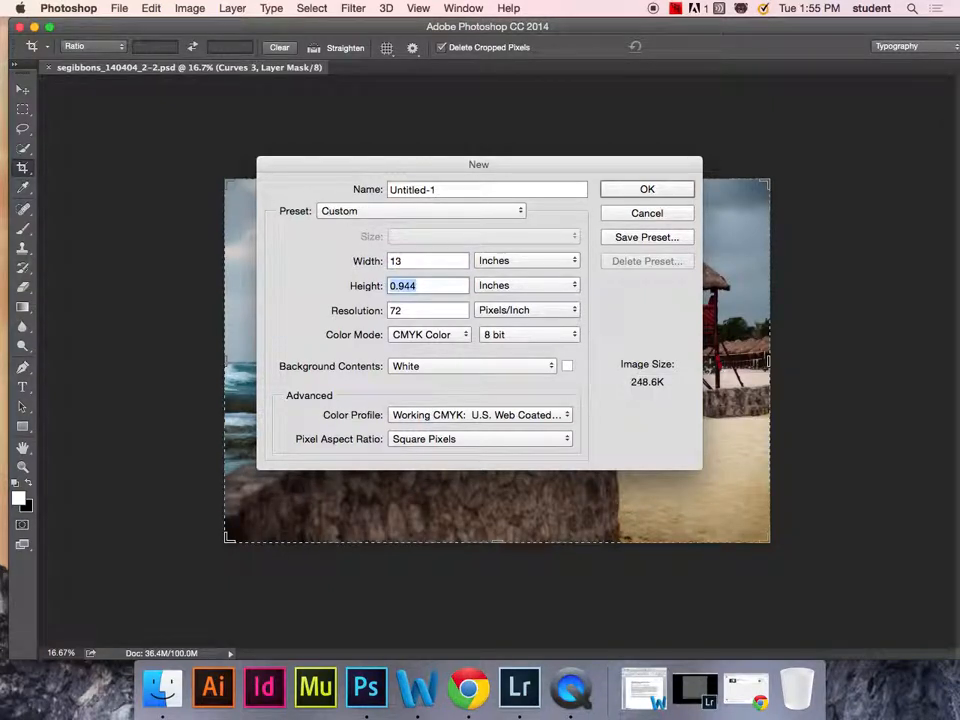
pyautogui.doubleClick(415, 260)
pyautogui.write('19')
pyautogui.press('Tab')
pyautogui.write('13')
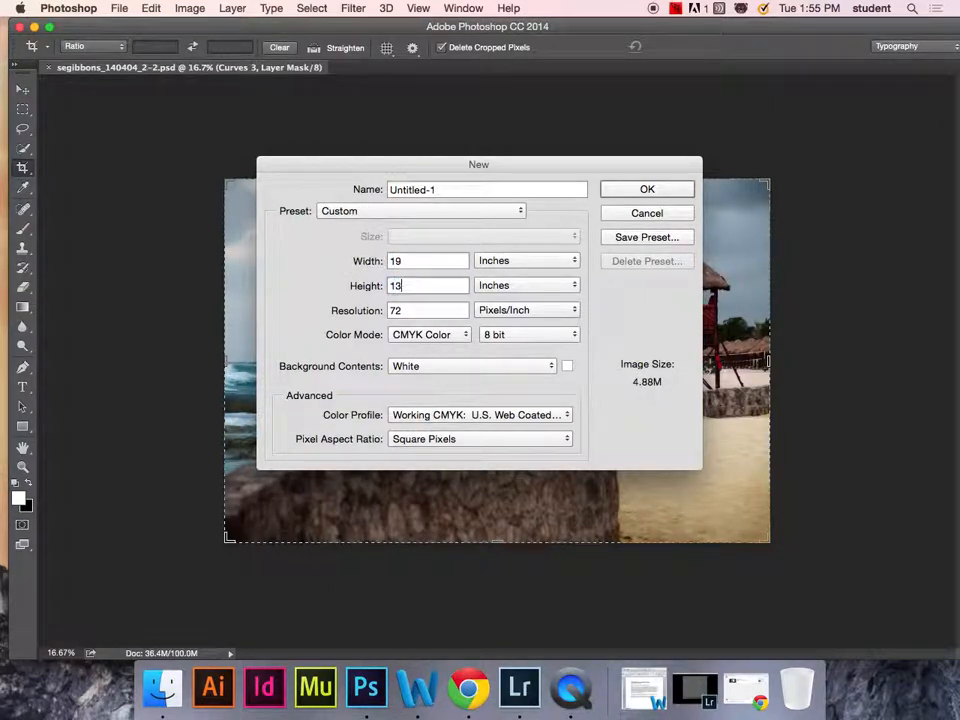
pyautogui.press('Tab')
pyautogui.write('300')
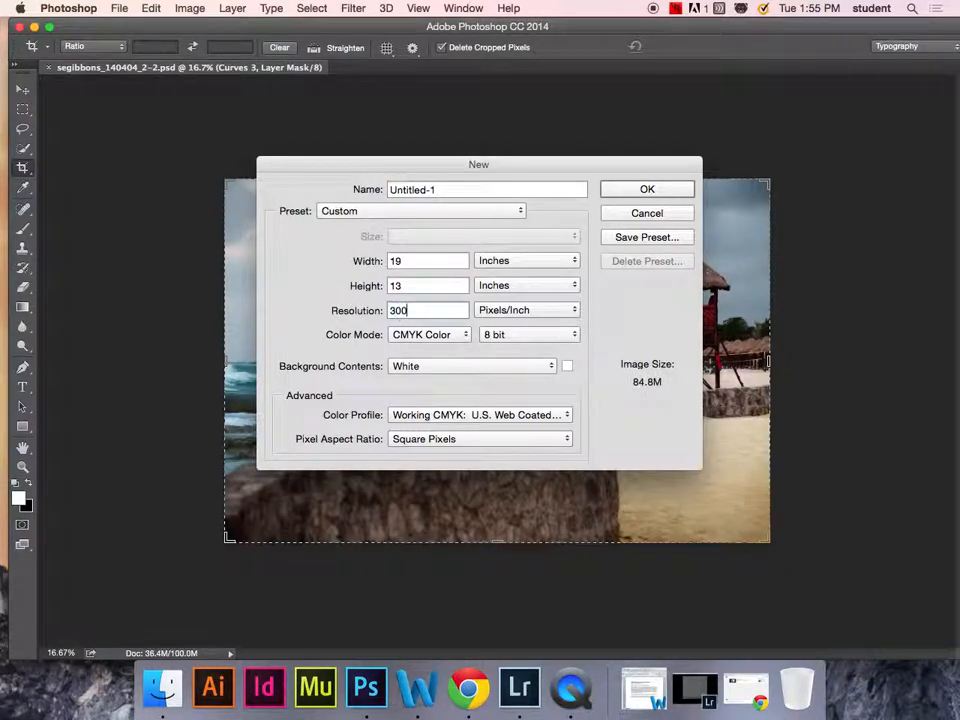
# Set the new document's color mode to RGB Color, name it "horz. 19/13 doc" and create it.
pyautogui.click(428, 334)
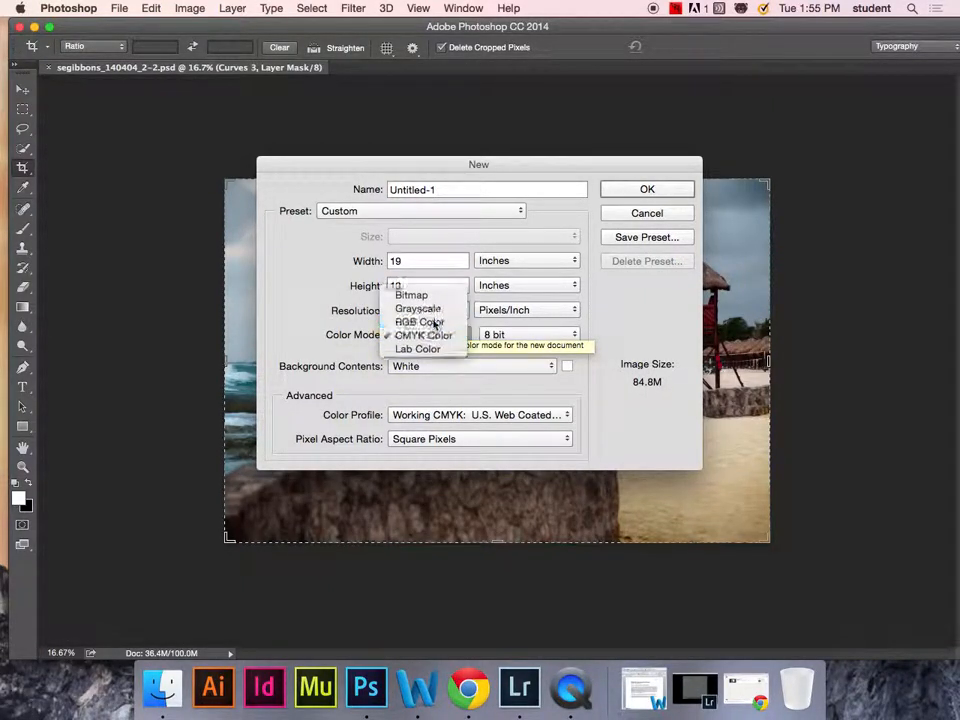
pyautogui.click(436, 321)
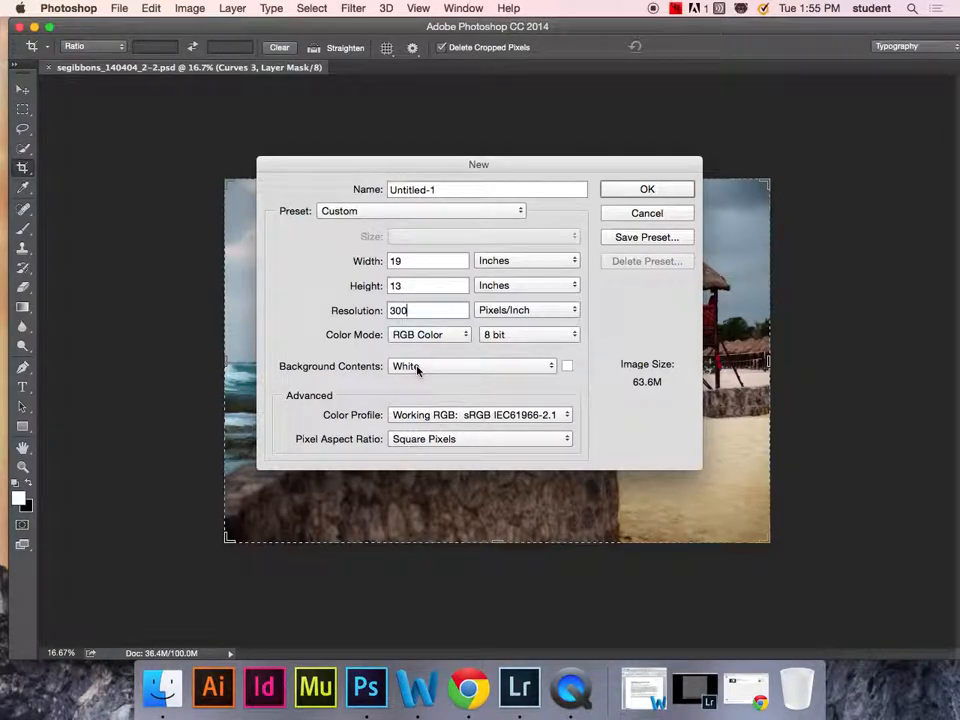
pyautogui.moveTo(457, 189); pyautogui.dragTo(377, 186)
pyautogui.write('horz. 19/')
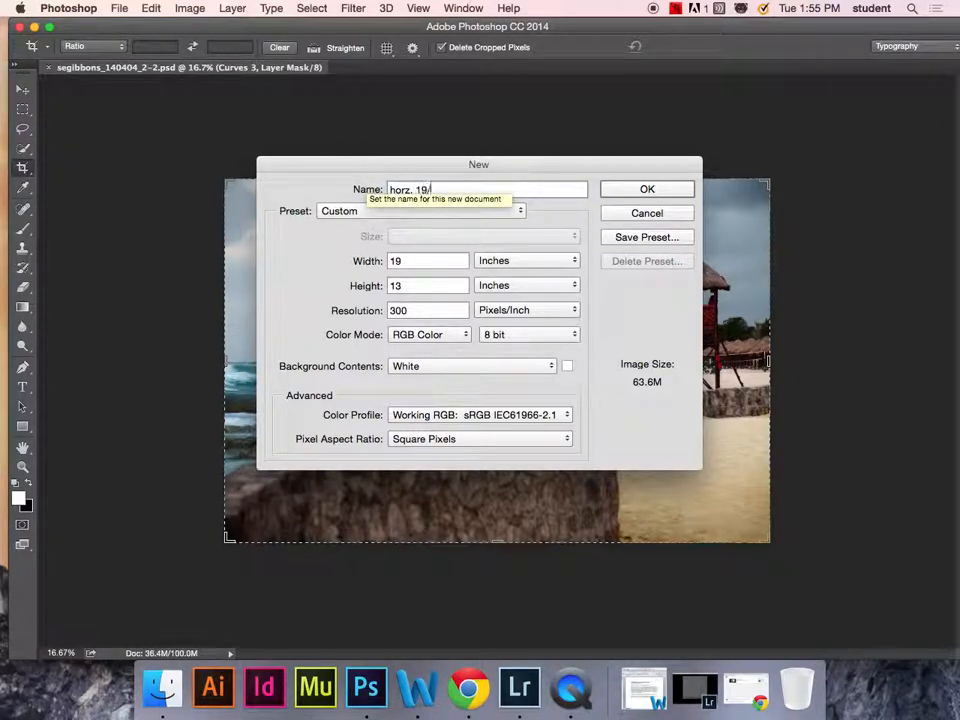
pyautogui.write('13 doc')
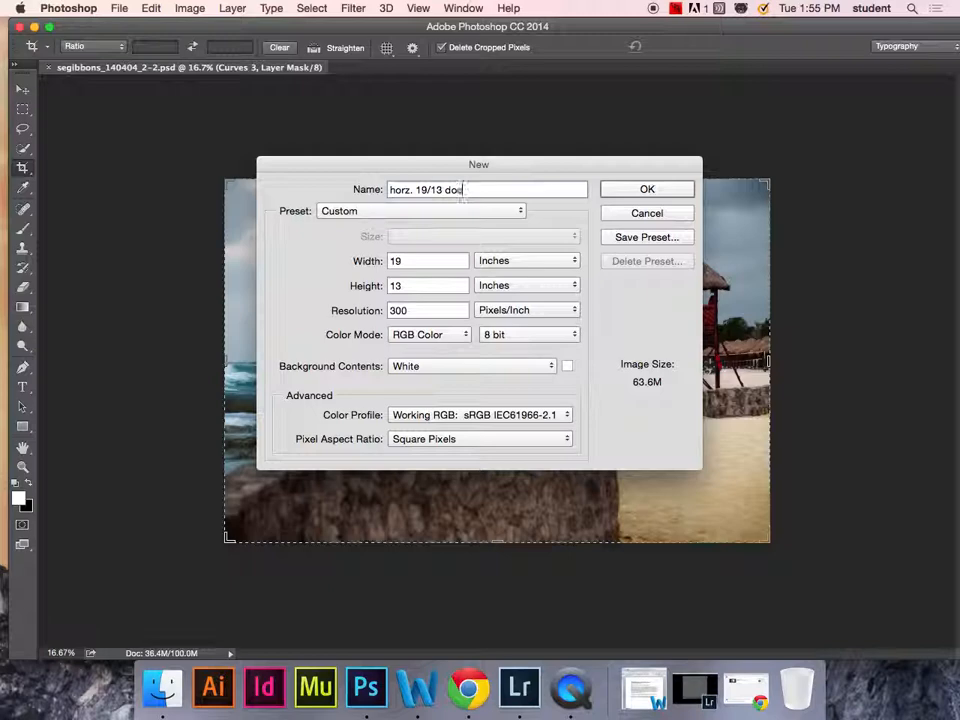
pyautogui.click(658, 189)
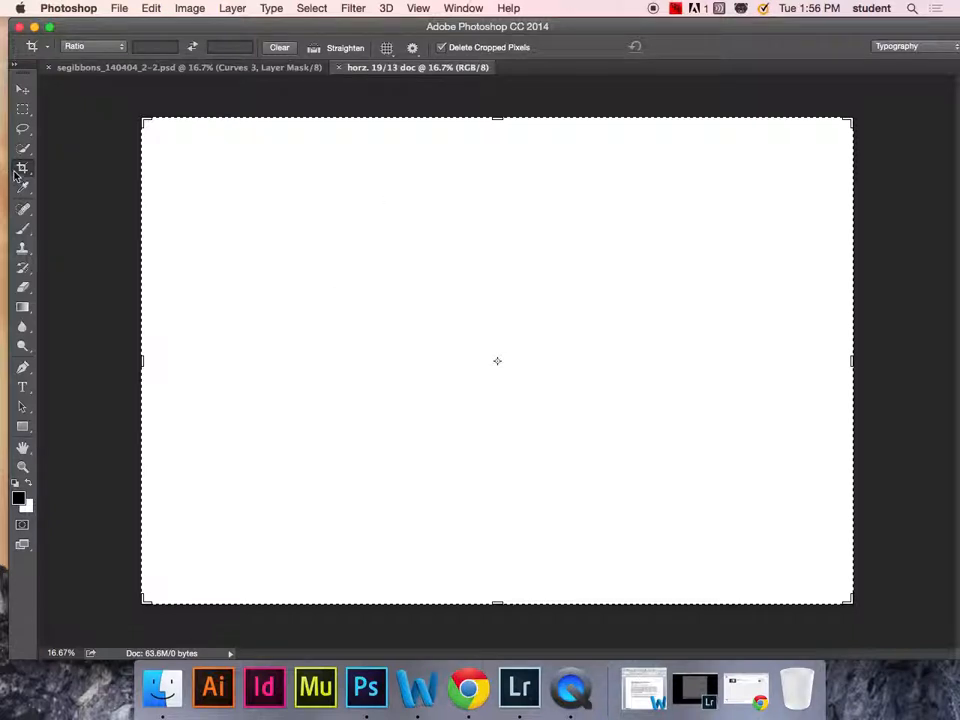
# Show the rulers and place guides one inch inside each edge, at 1 and 18 inches vertically and 1 and 12 inches horizontally.
pyautogui.click(22, 89)
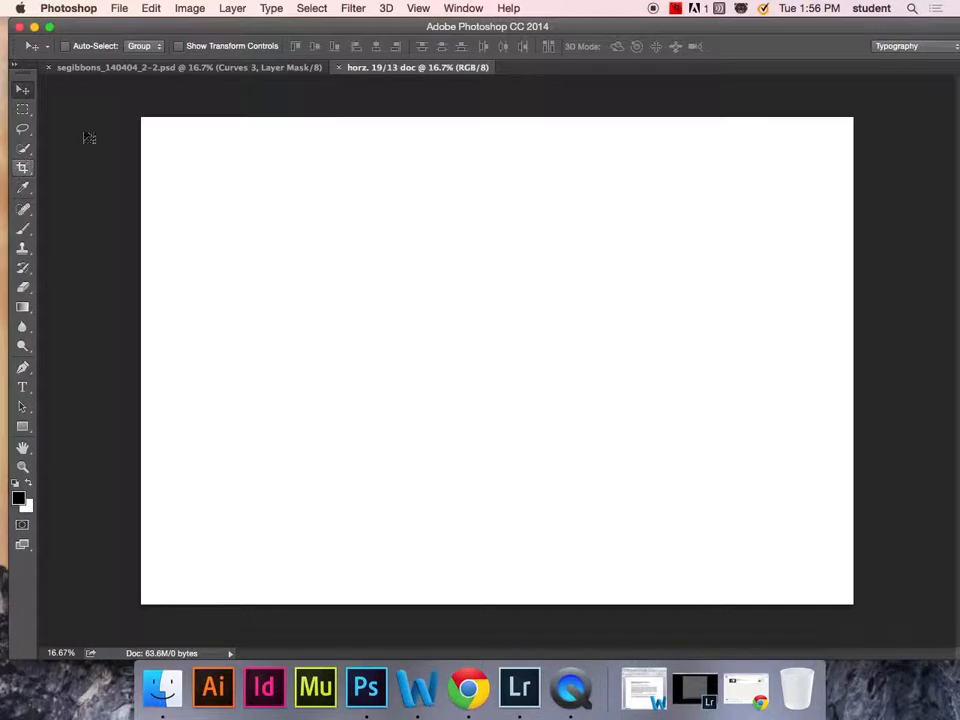
pyautogui.press('super+r')
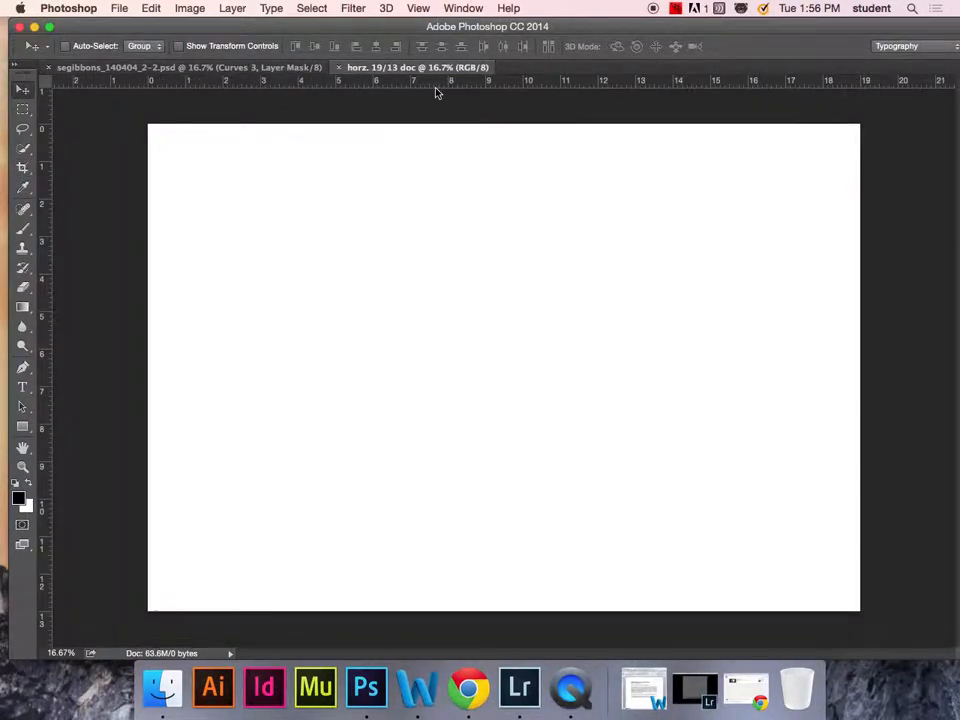
pyautogui.moveTo(453, 88); pyautogui.dragTo(456, 160)
pyautogui.moveTo(40, 152); pyautogui.dragTo(186, 187)
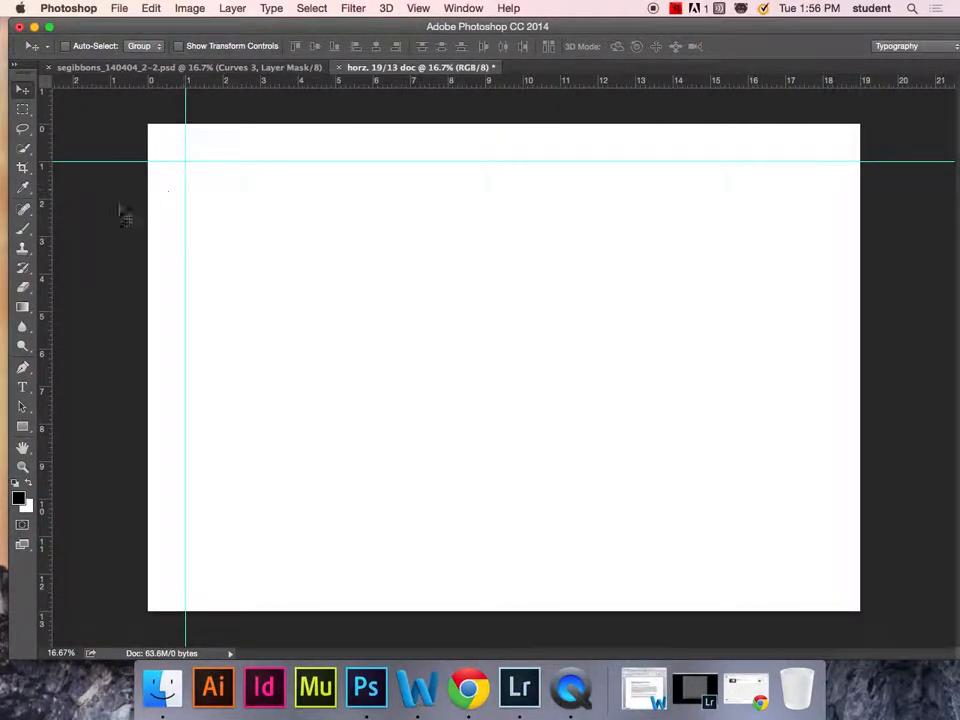
pyautogui.click(23, 209)
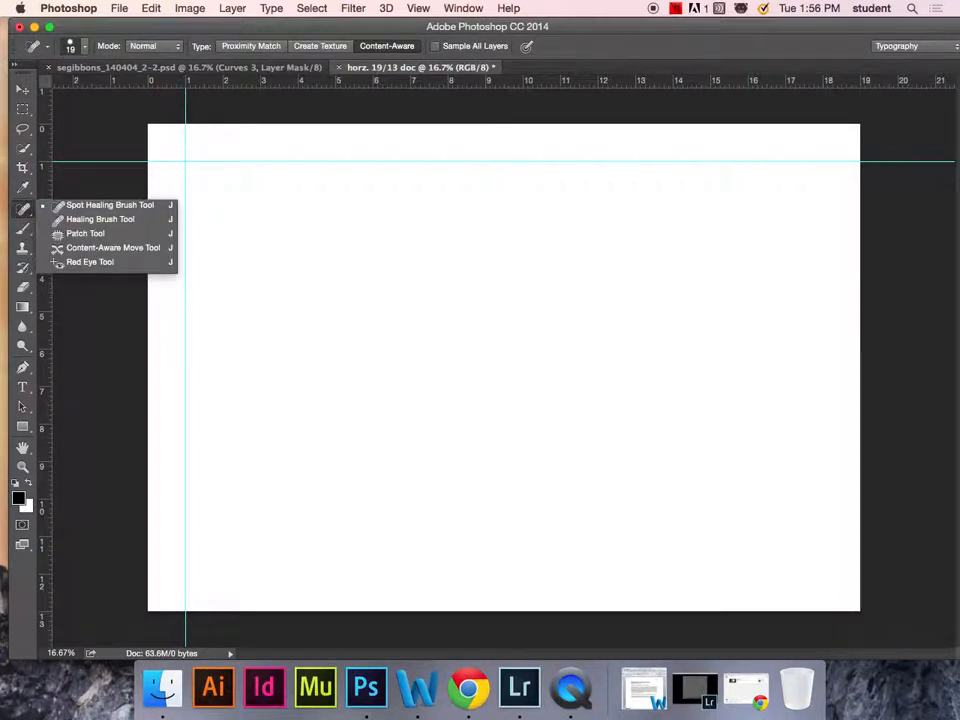
pyautogui.moveTo(47, 188); pyautogui.dragTo(824, 185)
pyautogui.moveTo(797, 88); pyautogui.dragTo(739, 574)
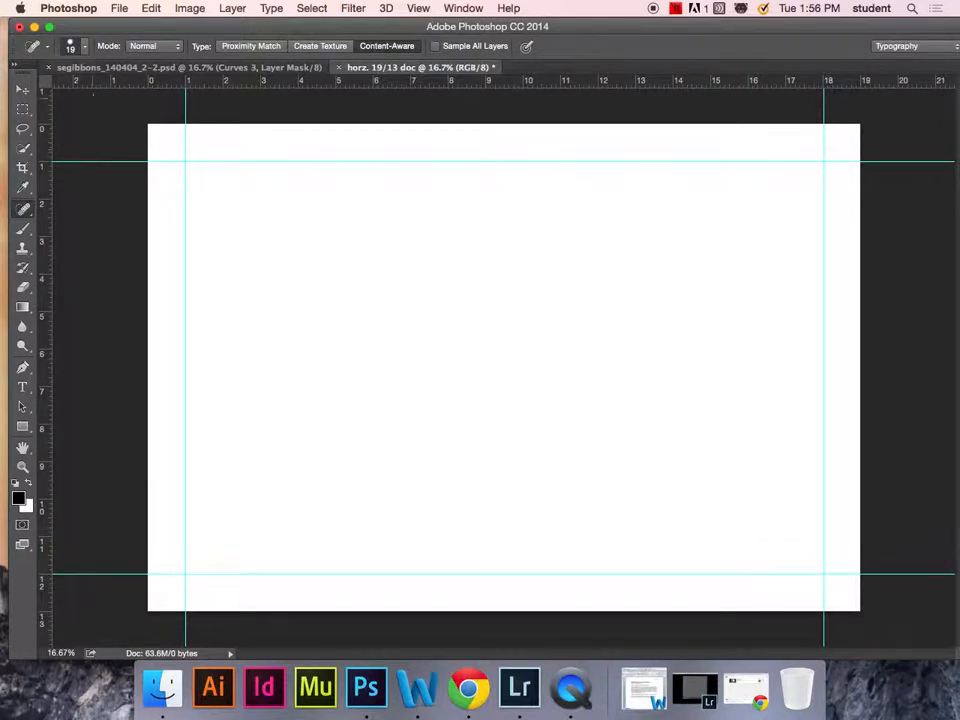
# Marquee-select the area inside the four guides and invert the selection to the outer border.
pyautogui.press('m')
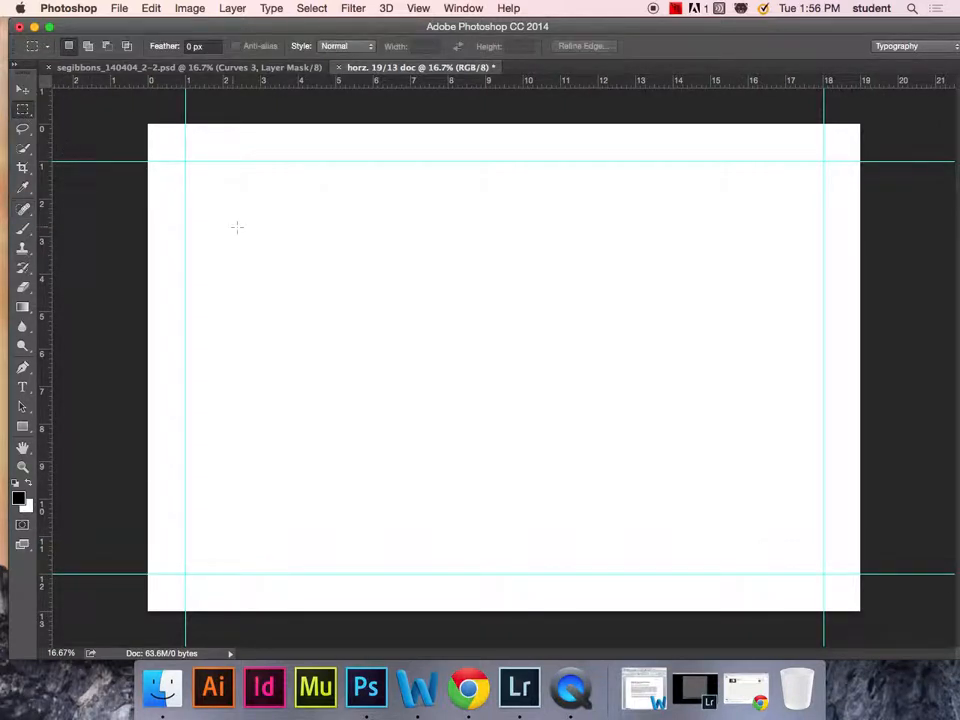
pyautogui.moveTo(185, 162); pyautogui.dragTo(825, 574)
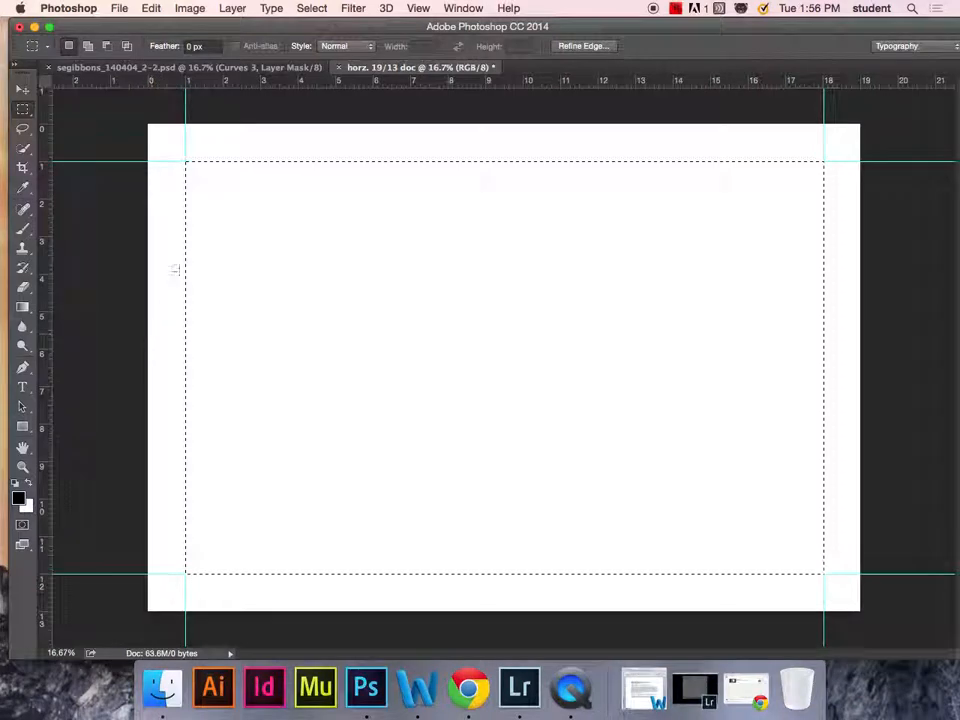
pyautogui.click(311, 8)
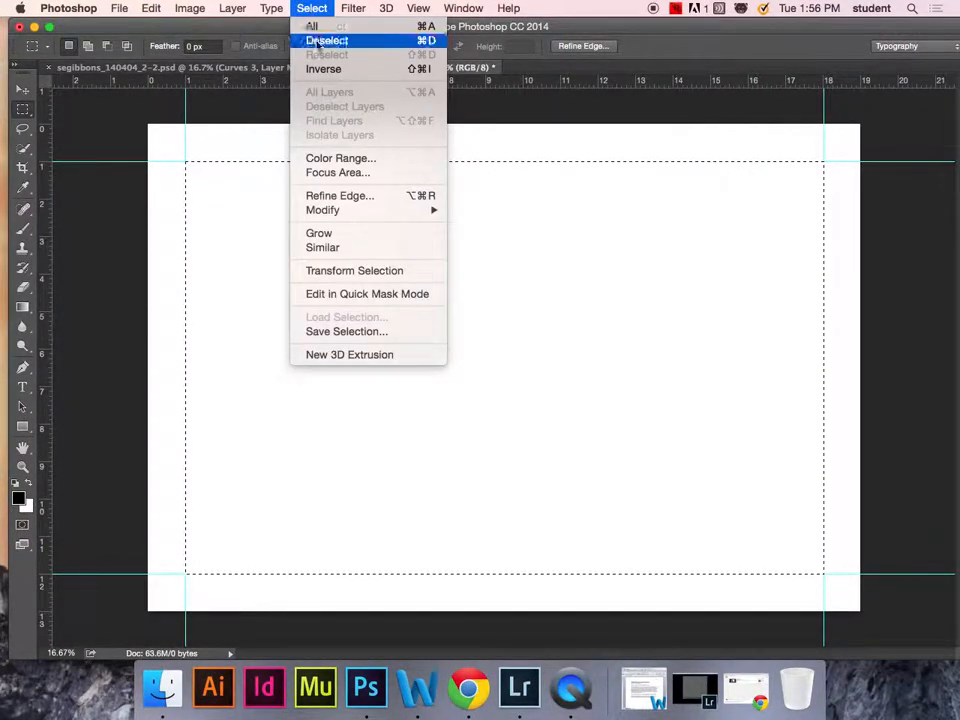
pyautogui.click(320, 69)
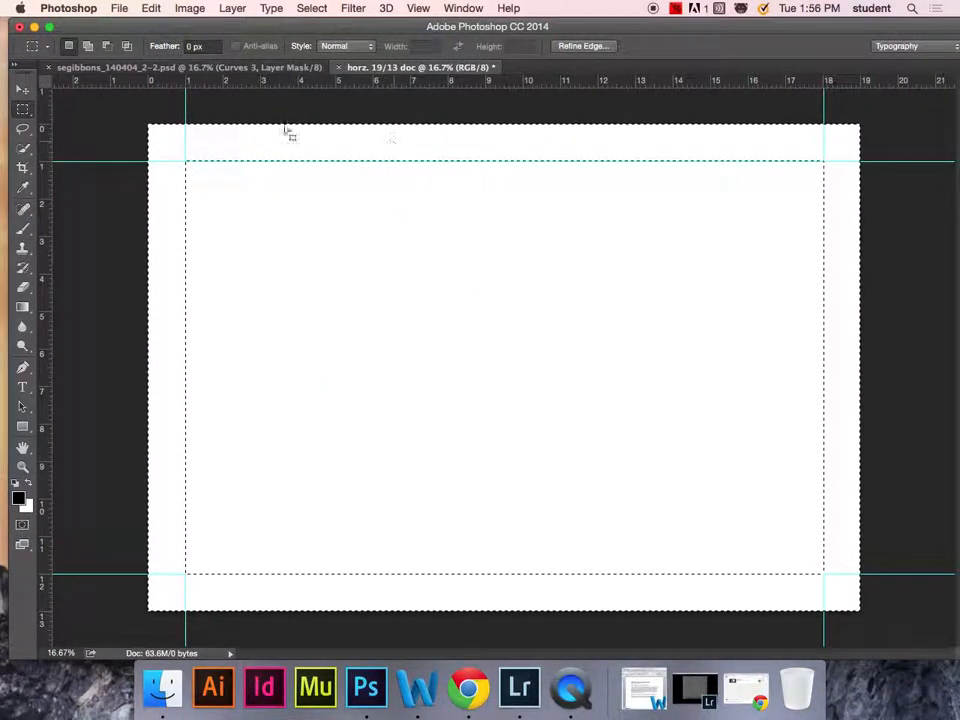
# Display the document's layers and add a new layer above the background.
pyautogui.moveTo(450, 26); pyautogui.dragTo(442, 26)
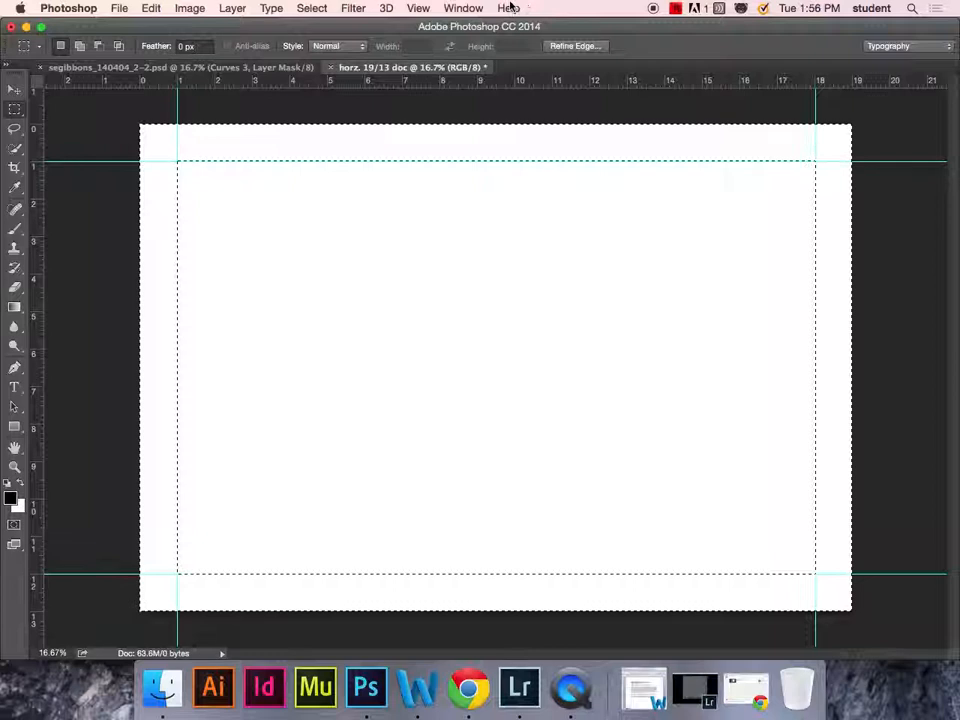
pyautogui.click(463, 9)
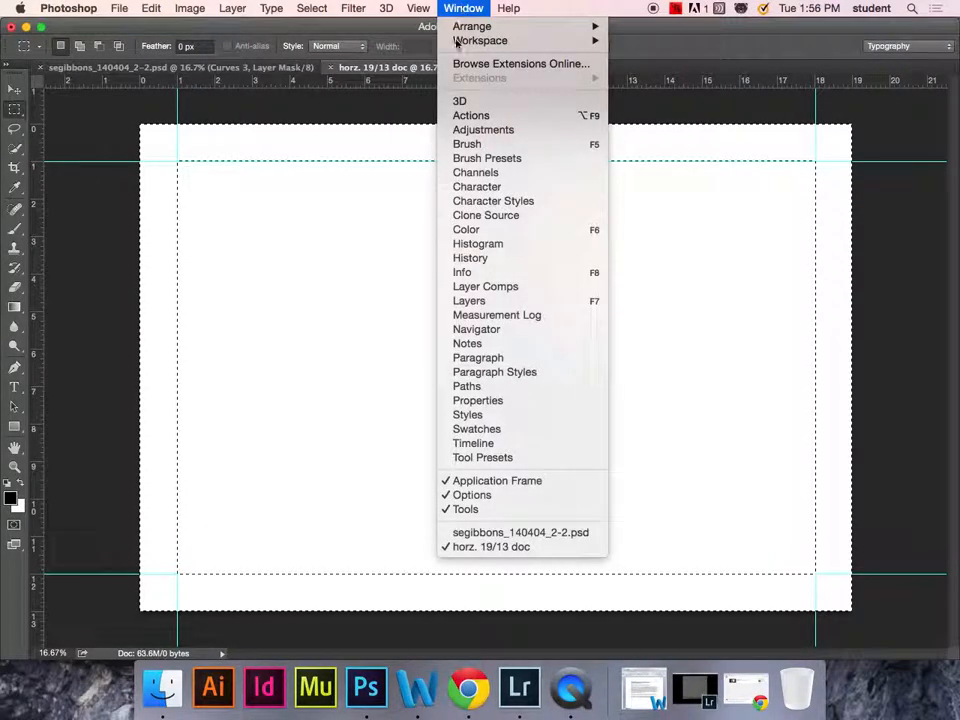
pyautogui.click(480, 301)
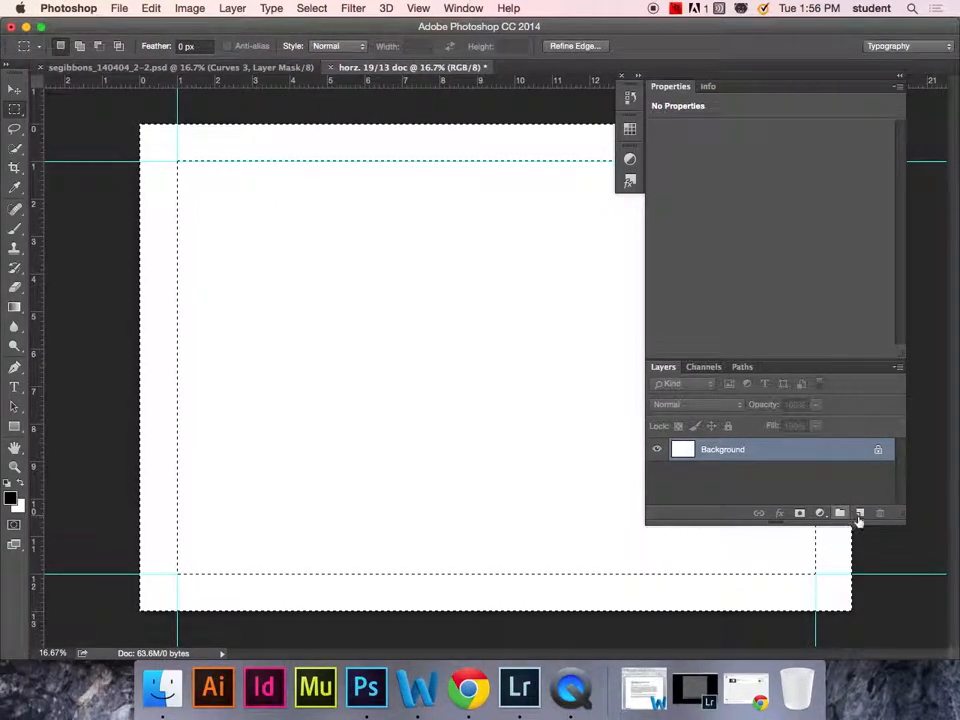
pyautogui.click(860, 514)
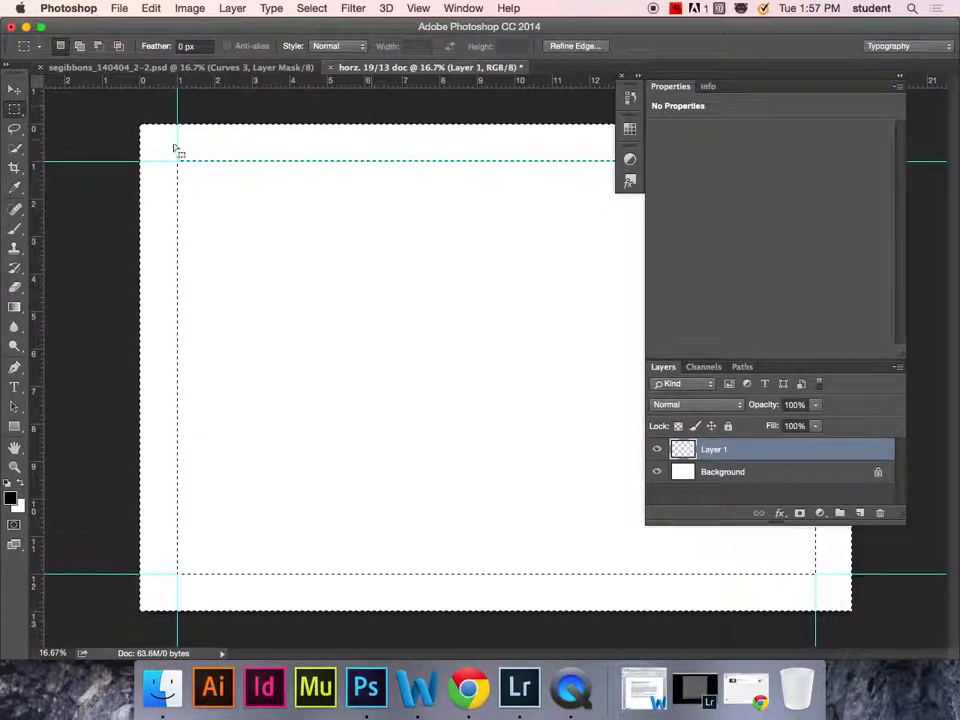
# Fill the selected border on the new layer with white using the Paint Bucket.
pyautogui.press('x')
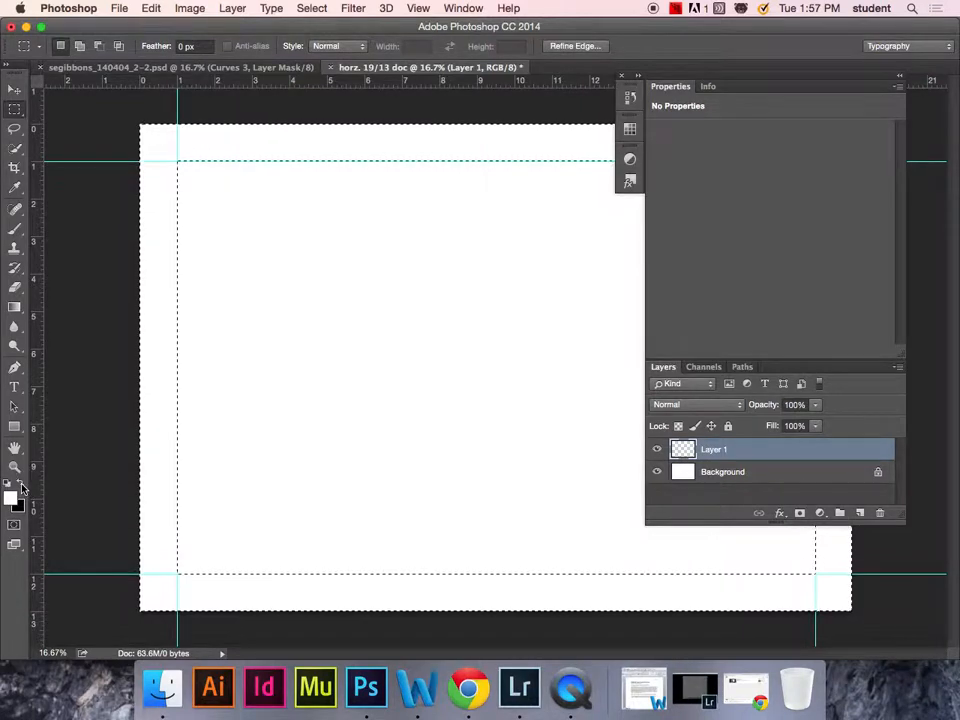
pyautogui.press('g')
pyautogui.hotkey('shift', 'g')
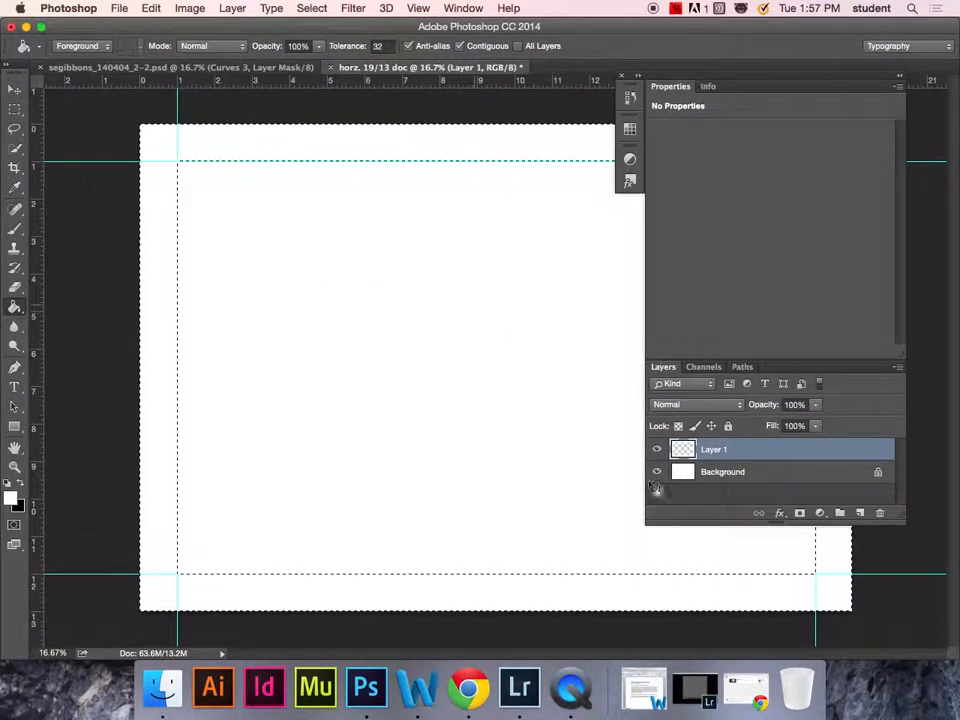
# Convert the locked background into a regular layer and hide it.
pyautogui.doubleClick(731, 477)
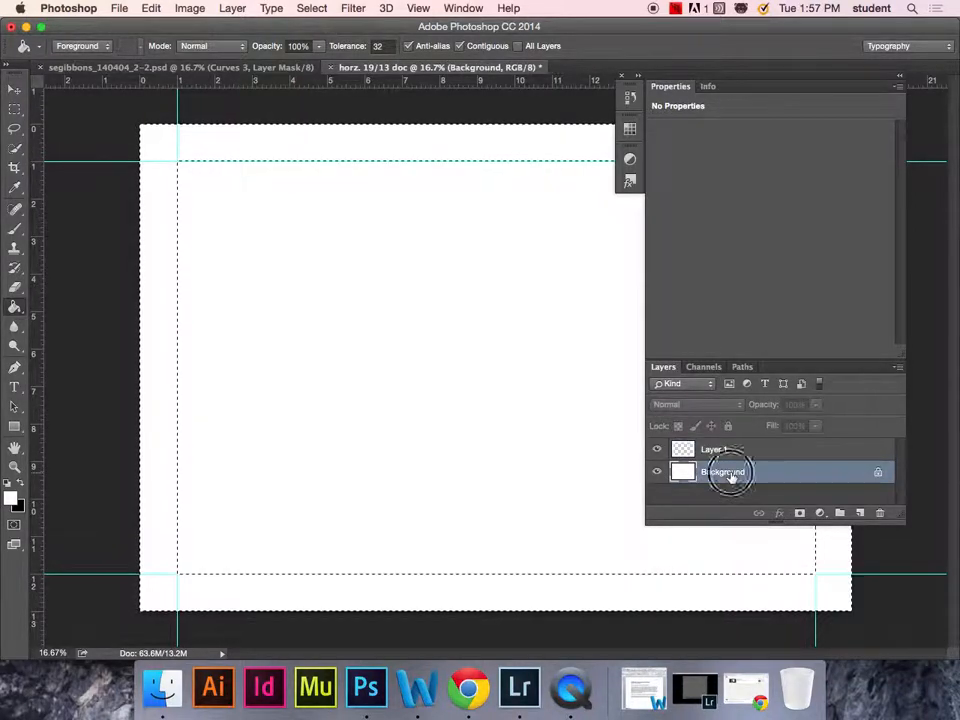
pyautogui.click(613, 288)
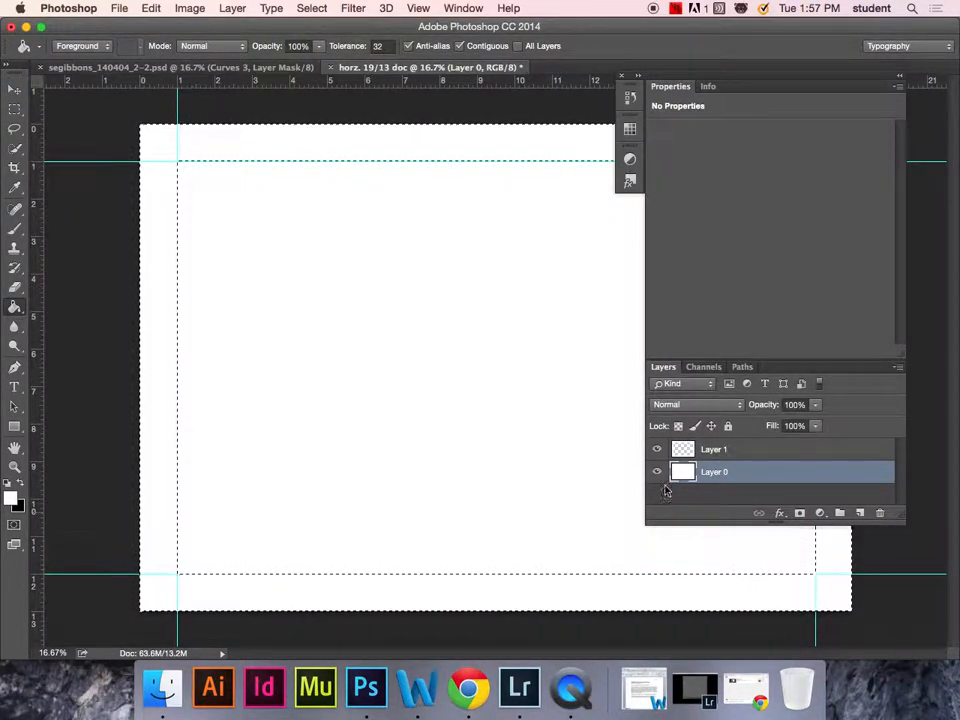
pyautogui.click(656, 474)
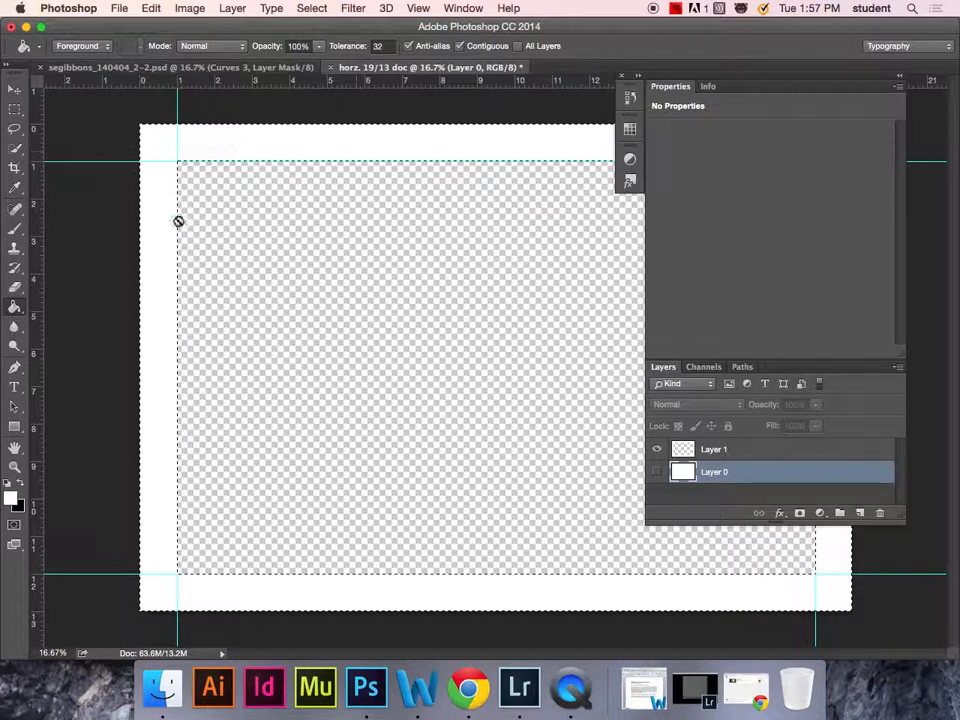
# Deselect the border and rearrange the Properties and Layers panels to uncover more of the canvas.
pyautogui.moveTo(769, 95); pyautogui.dragTo(835, 93)
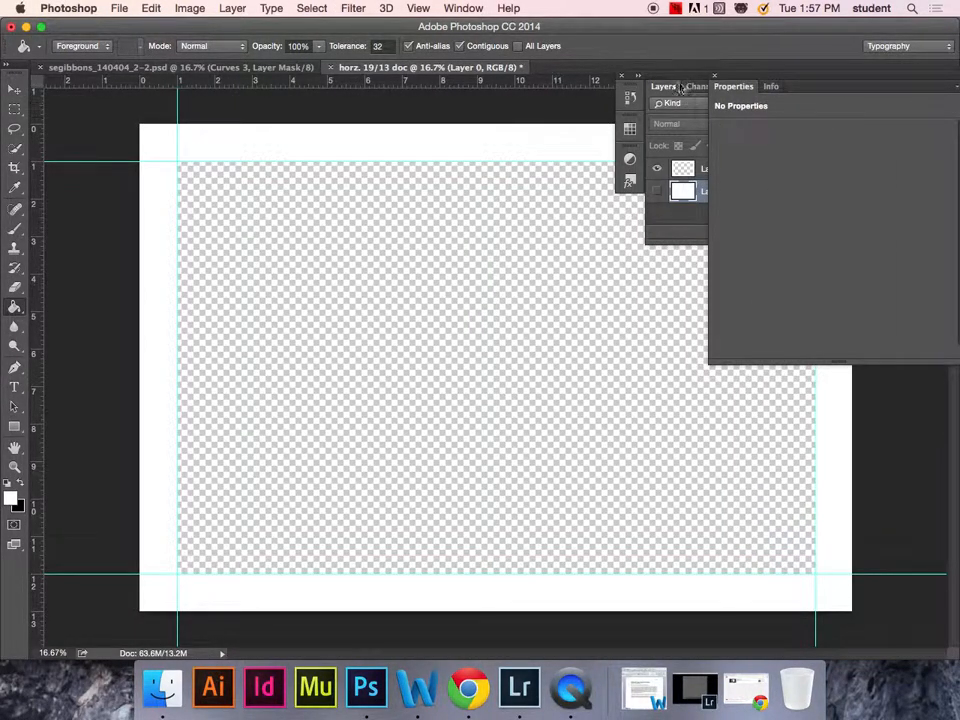
pyautogui.moveTo(663, 86); pyautogui.dragTo(840, 90)
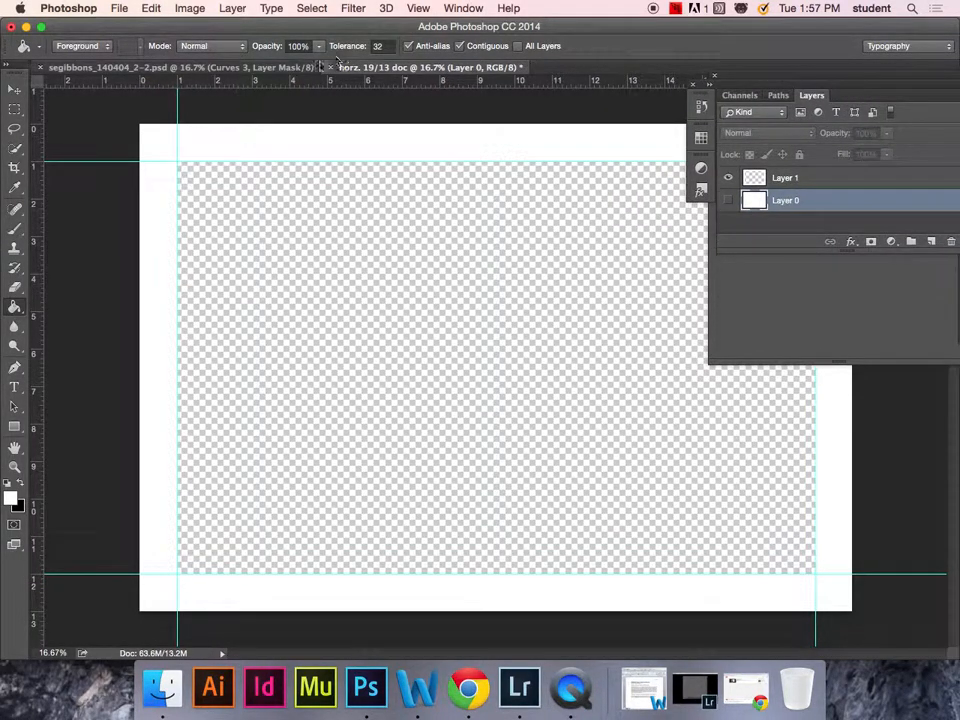
# Review the beach photo's image size and select its entire canvas.
pyautogui.click(180, 67)
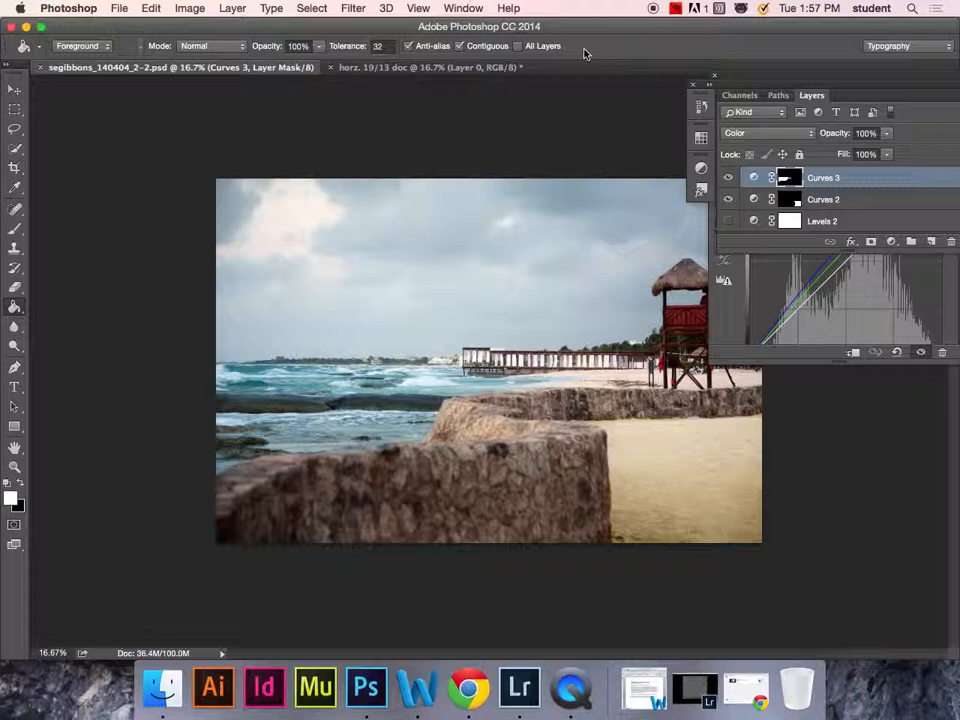
pyautogui.press('super+alt+i')
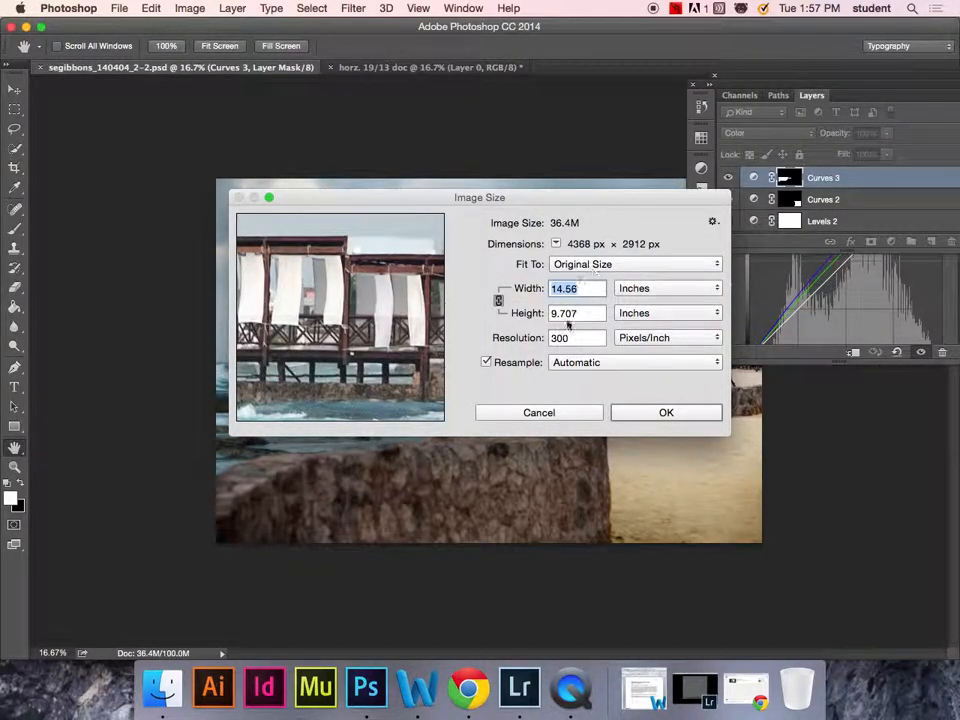
pyautogui.click(662, 413)
pyautogui.press('g')
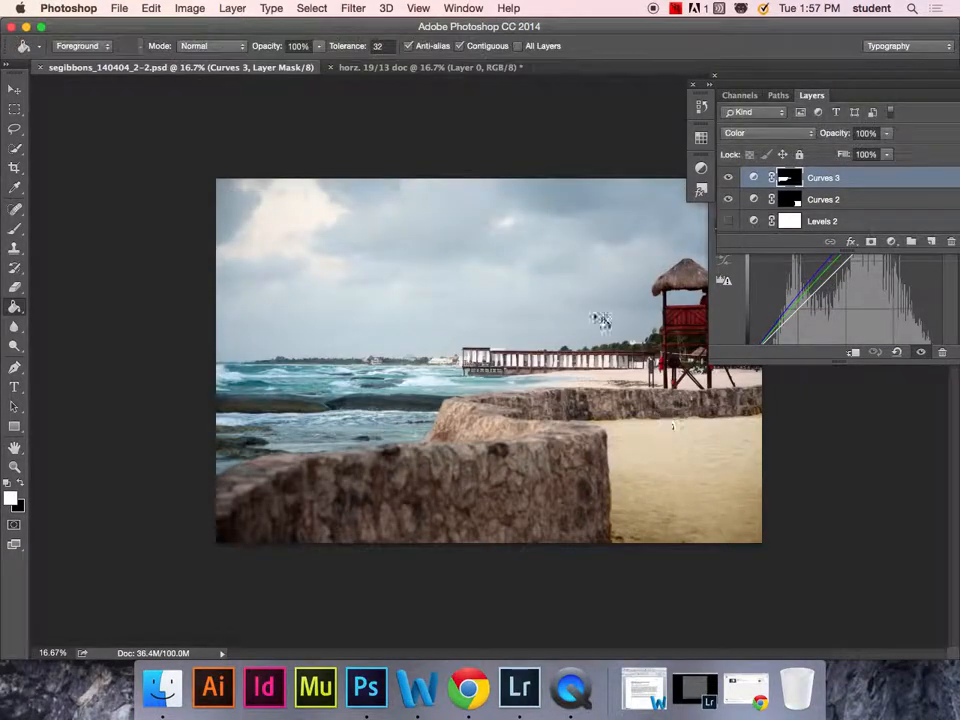
pyautogui.press('super+alt+i')
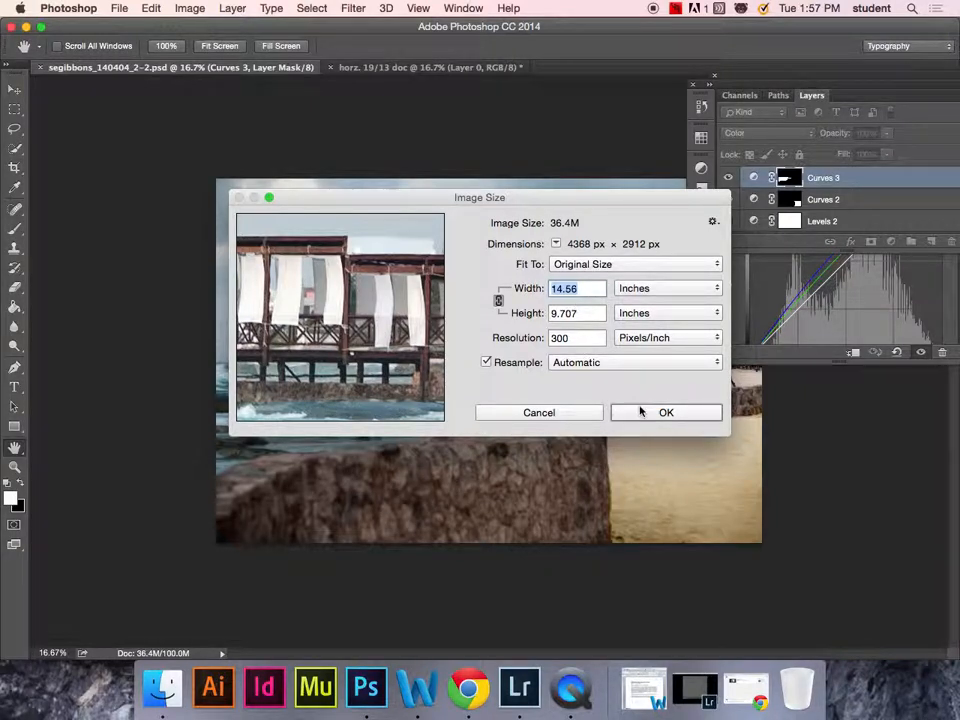
pyautogui.click(690, 412)
pyautogui.press('g')
pyautogui.press('super+a')
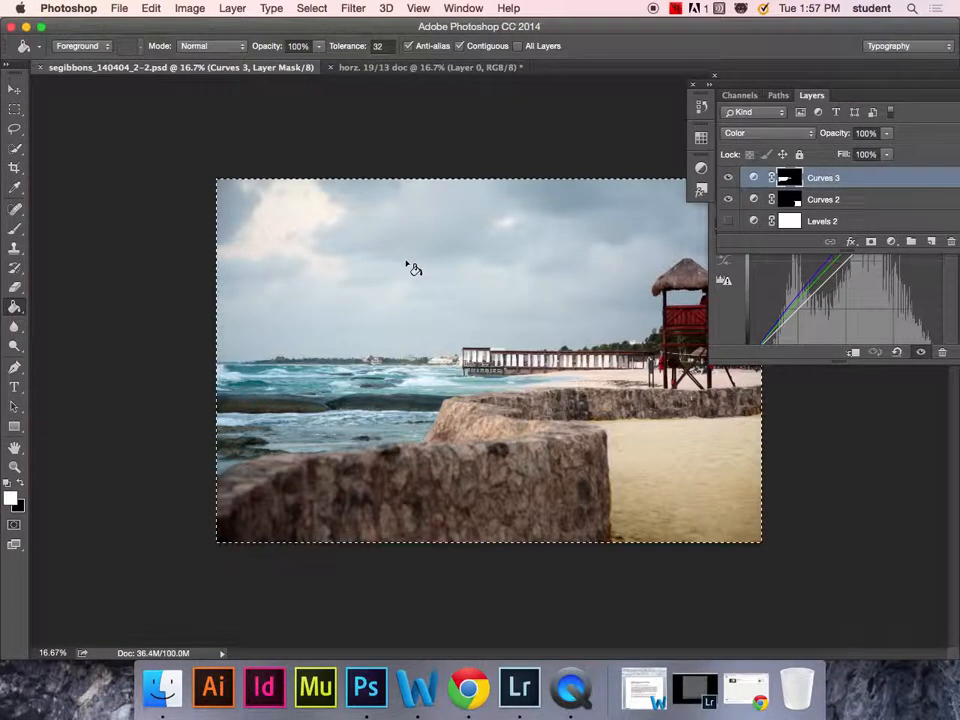
# Try to copy the selected Curves 3 content into the 19/13 document, and undo the paste.
pyautogui.press('super+c')
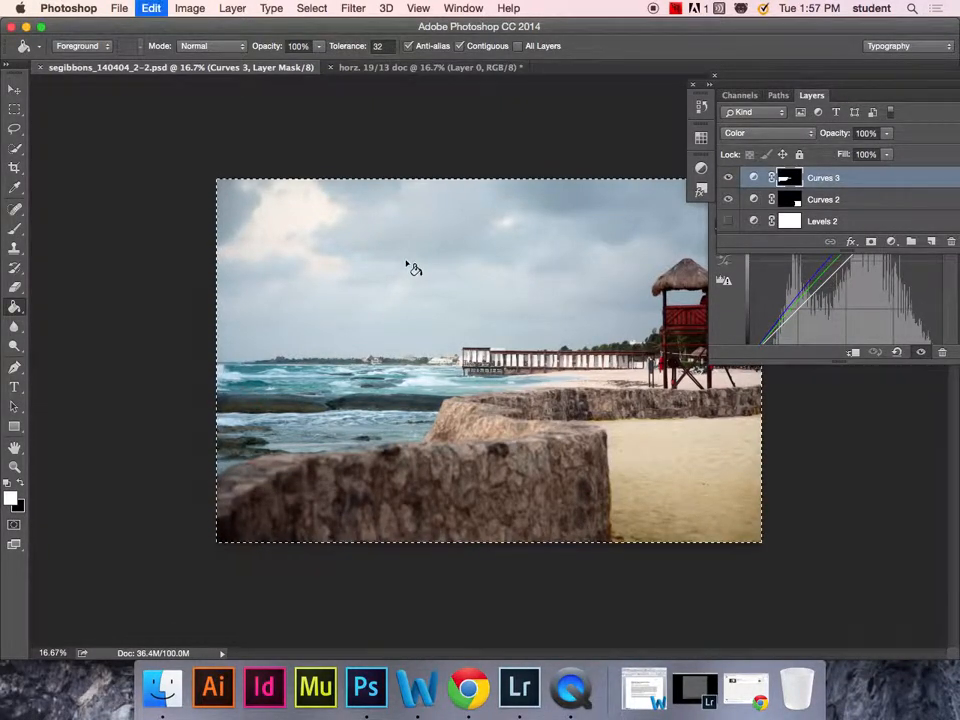
pyautogui.click(400, 68)
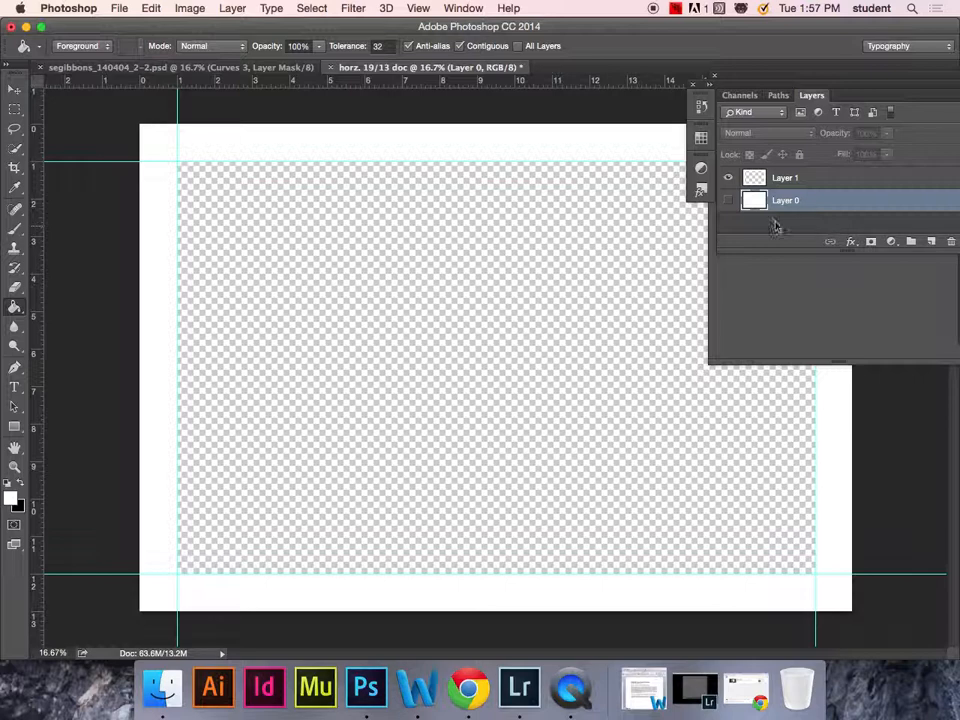
pyautogui.press('super+z')
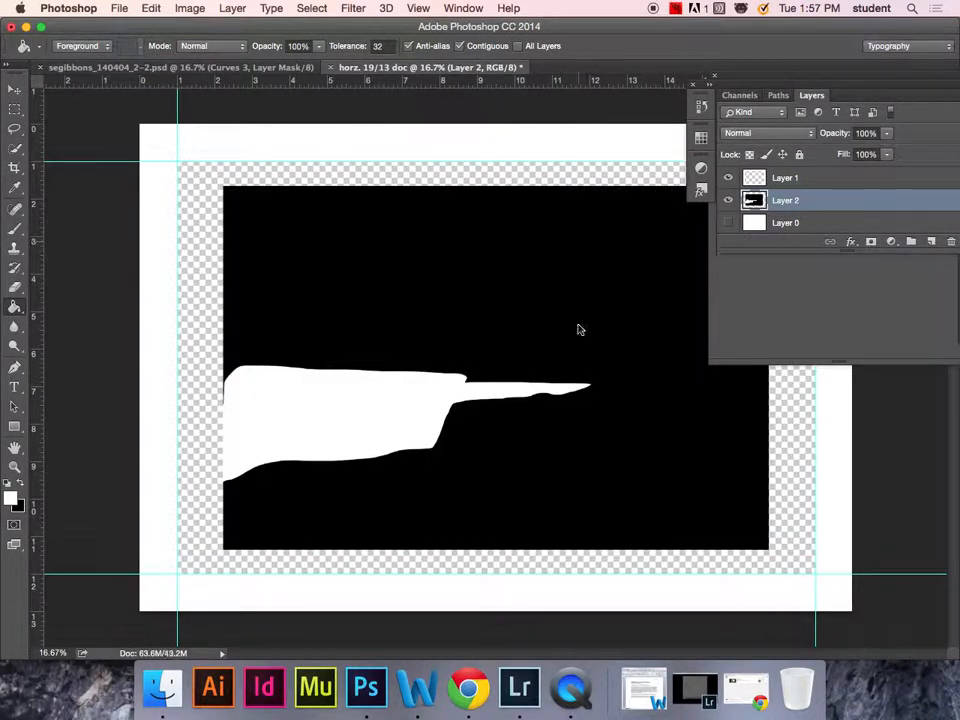
pyautogui.press('super+z')
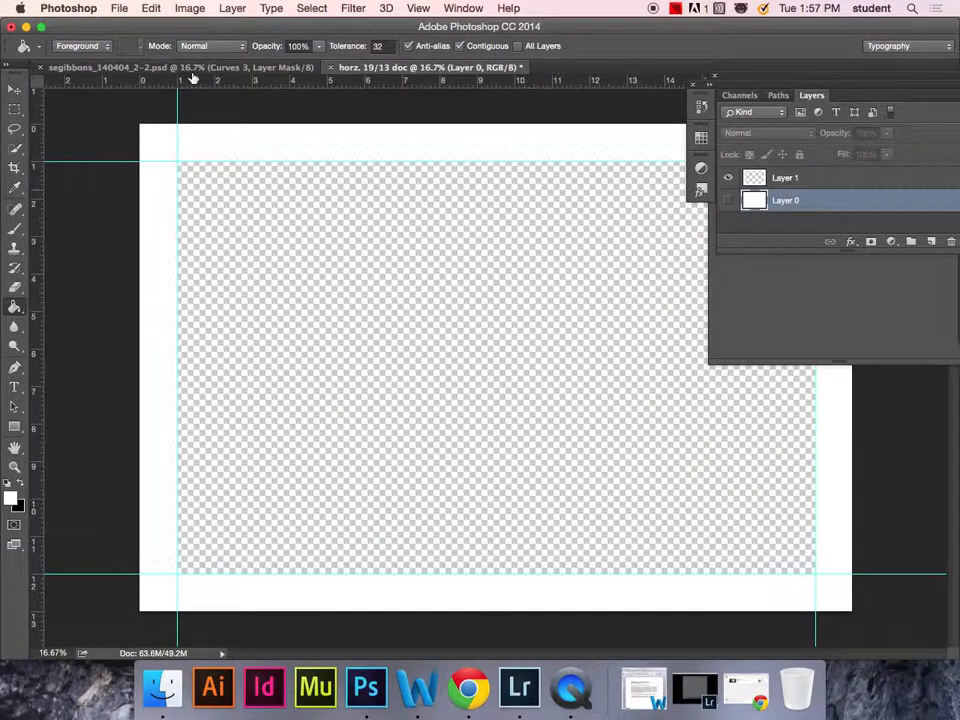
# Stamp the beach photo's visible layers into a new layer and copy it into the 19/13 document above Layer 0.
pyautogui.click(192, 67)
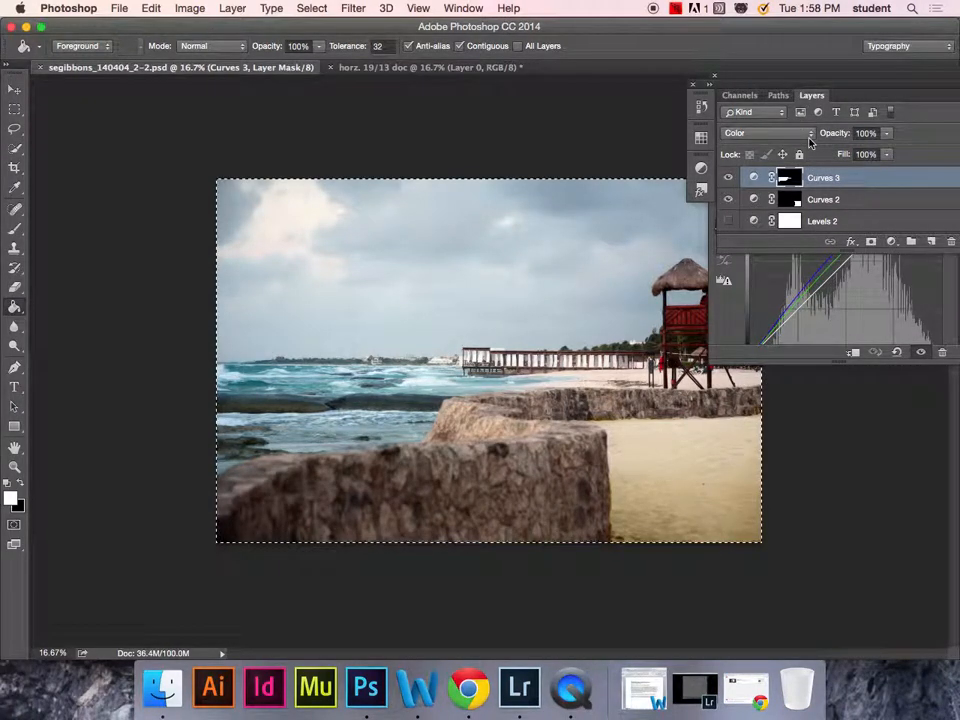
pyautogui.press('alt+shift+super+e')
pyautogui.press('super+c')
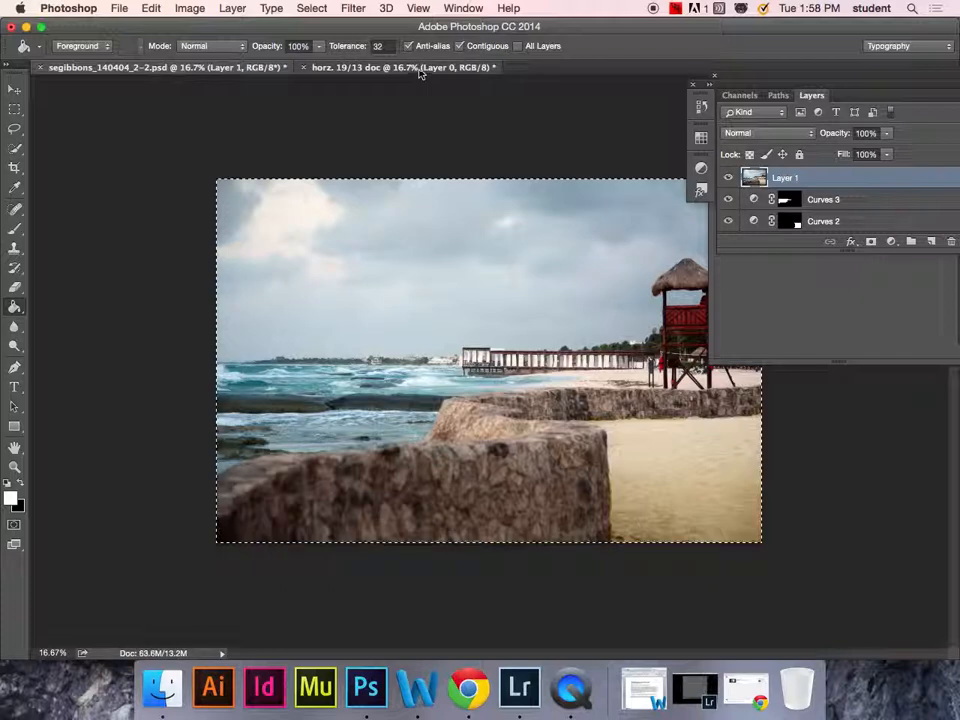
pyautogui.click(418, 69)
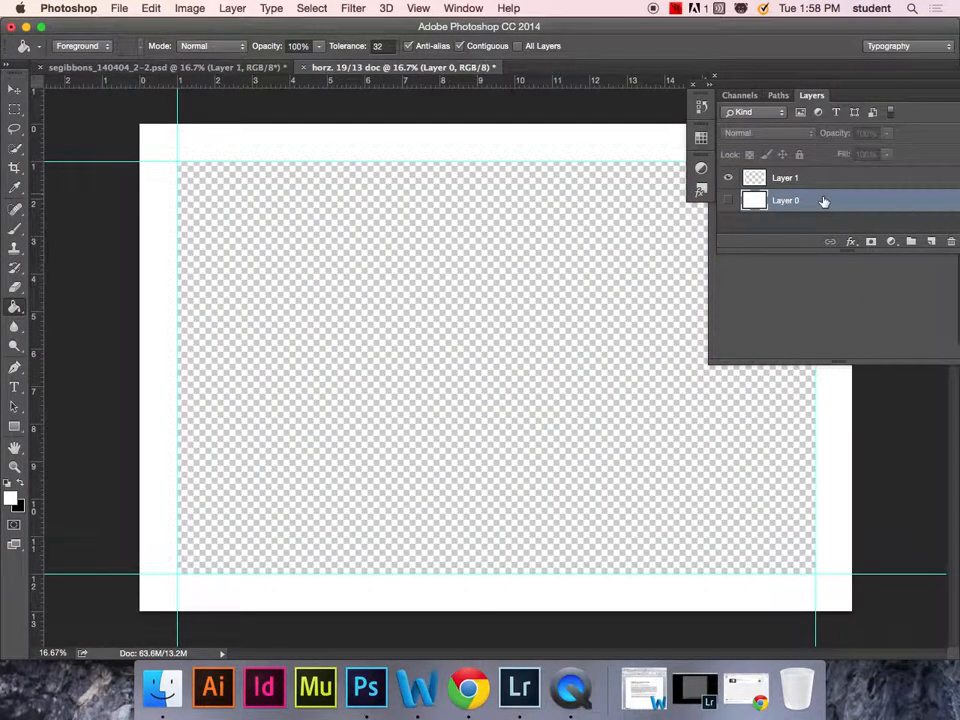
pyautogui.press('super+v')
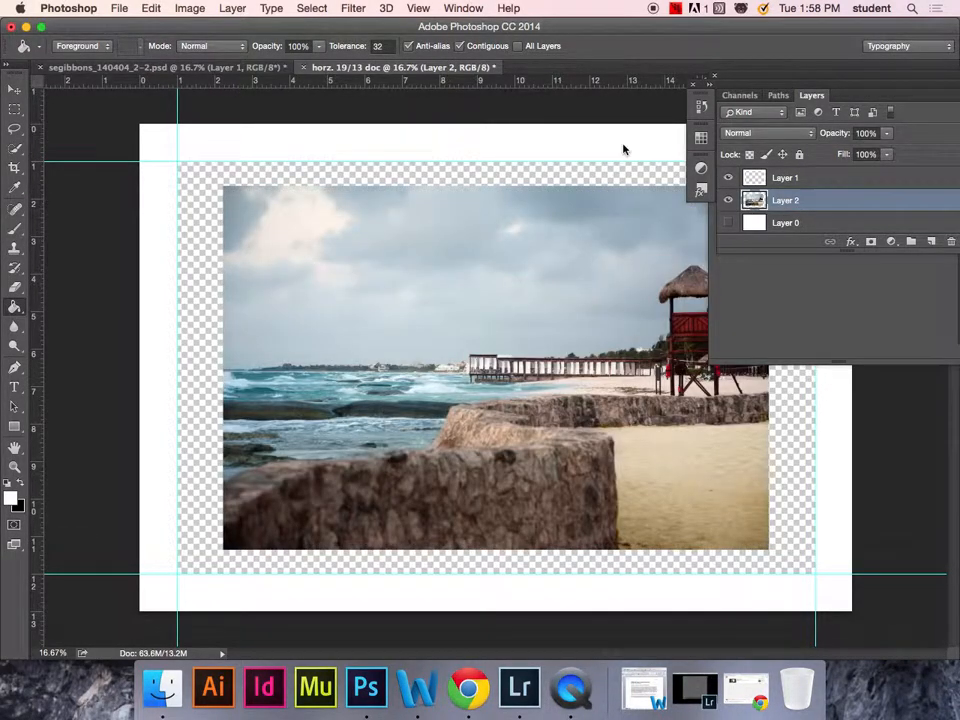
# Rename the white frame layer as boarder.
pyautogui.click(788, 180)
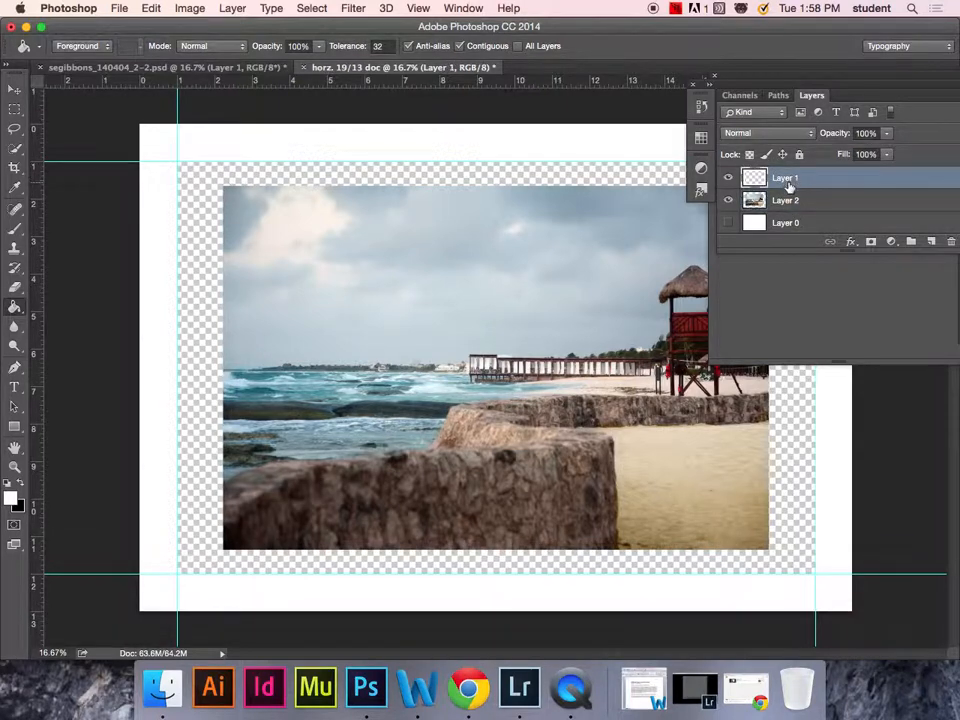
pyautogui.doubleClick(795, 180)
pyautogui.press('BackSpace')
pyautogui.press('Return')
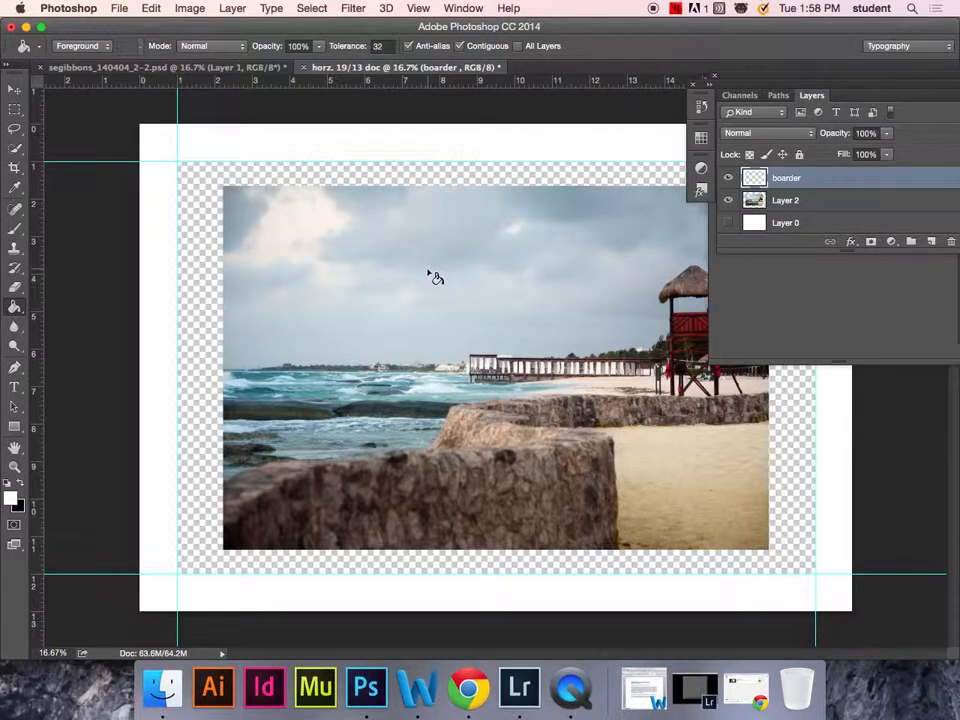
# Enlarge the beach photo layer to about 119% and position it to fill the frame opening, closing the panels covering the canvas.
pyautogui.press('super+t')
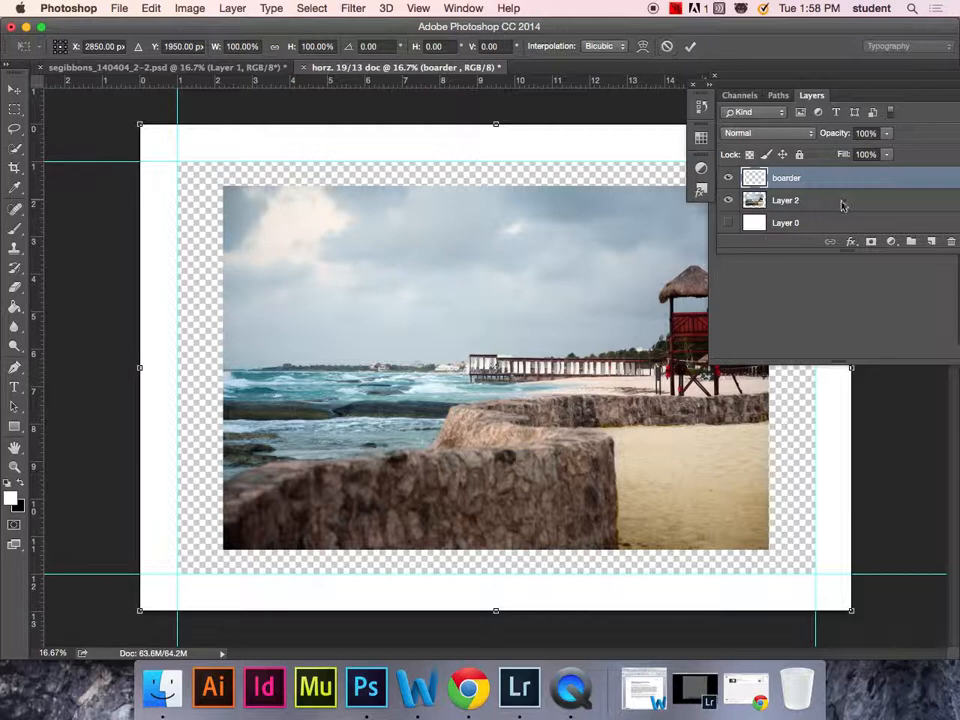
pyautogui.click(690, 47)
pyautogui.click(782, 200)
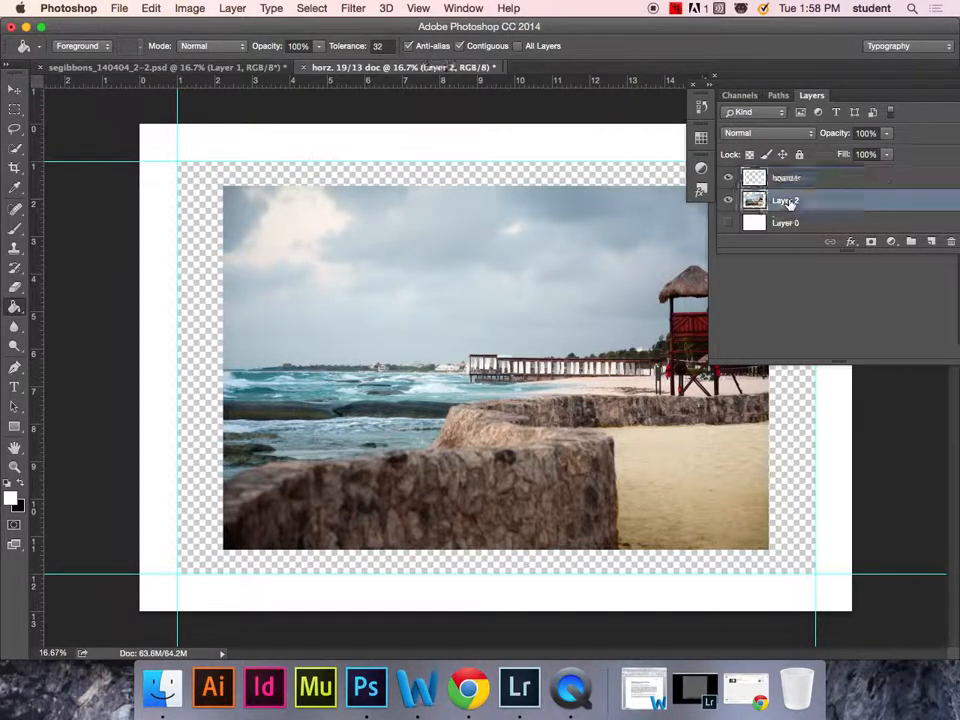
pyautogui.press('super+t')
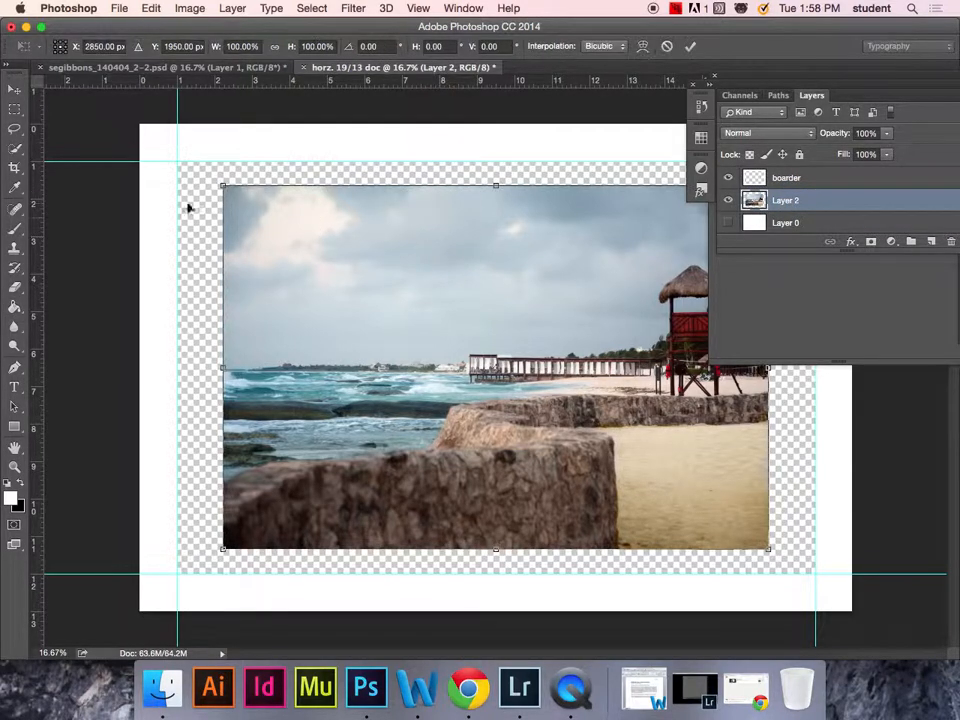
pyautogui.moveTo(223, 185); pyautogui.dragTo(156, 142)
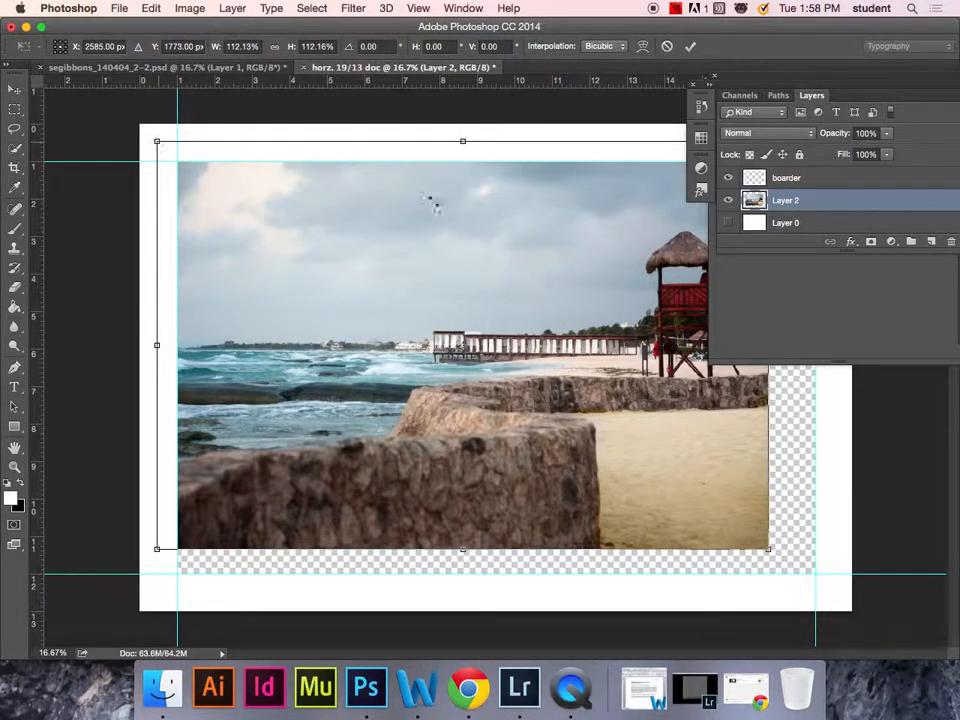
pyautogui.click(711, 76)
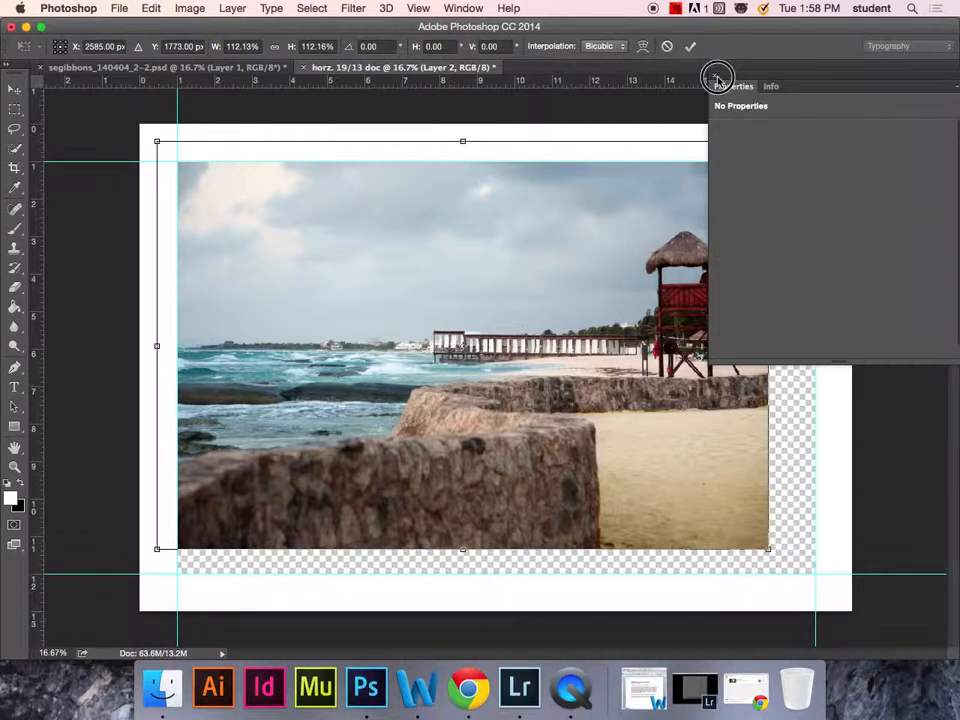
pyautogui.click(711, 76)
pyautogui.moveTo(777, 553); pyautogui.dragTo(829, 584)
pyautogui.moveTo(777, 538); pyautogui.dragTo(778, 546)
pyautogui.moveTo(824, 585); pyautogui.dragTo(817, 578)
pyautogui.moveTo(166, 146)
pyautogui.mouseDown()
pyautogui.moveTo(187, 168)
pyautogui.moveTo(167, 146)
pyautogui.mouseUp()
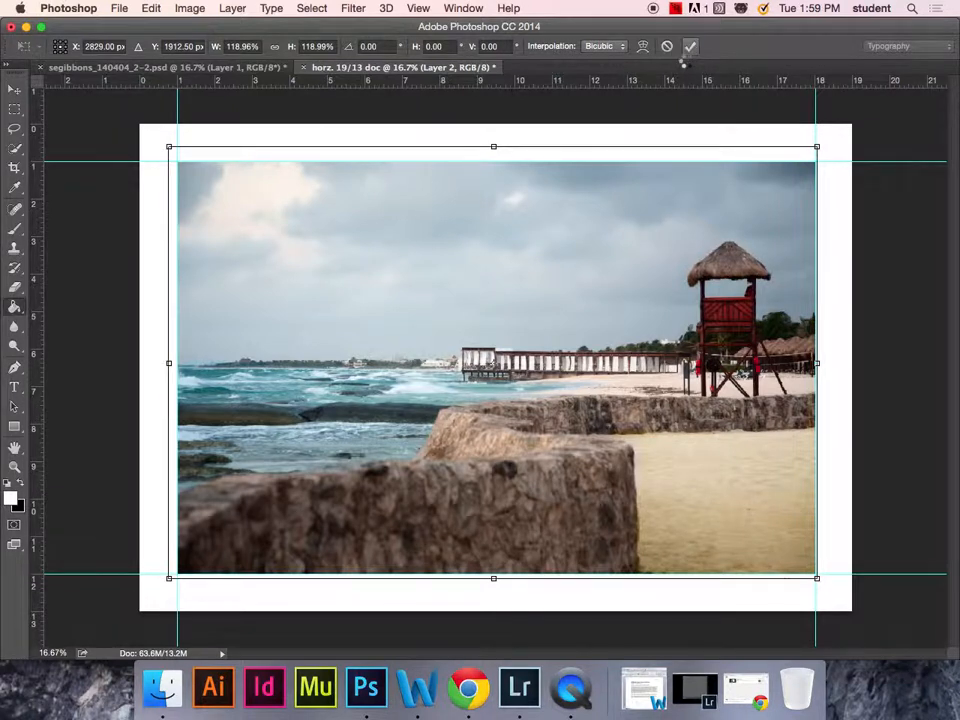
pyautogui.click(691, 46)
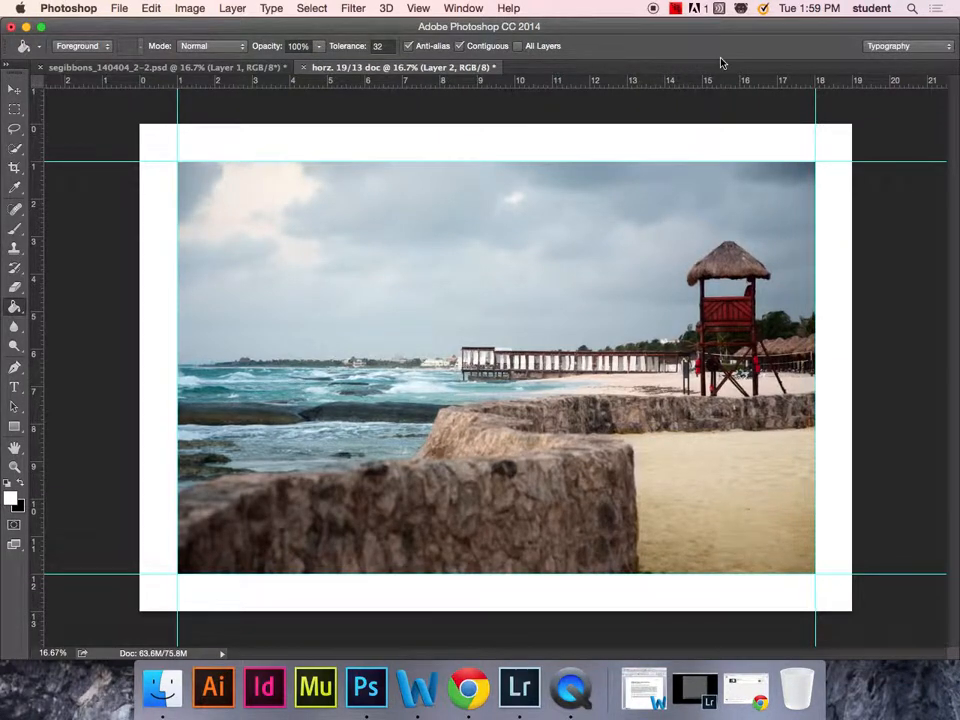
# Toggle the boarder layer's visibility to check how the photo extends beneath the white frame, and clear the panels from the canvas.
pyautogui.click(469, 10)
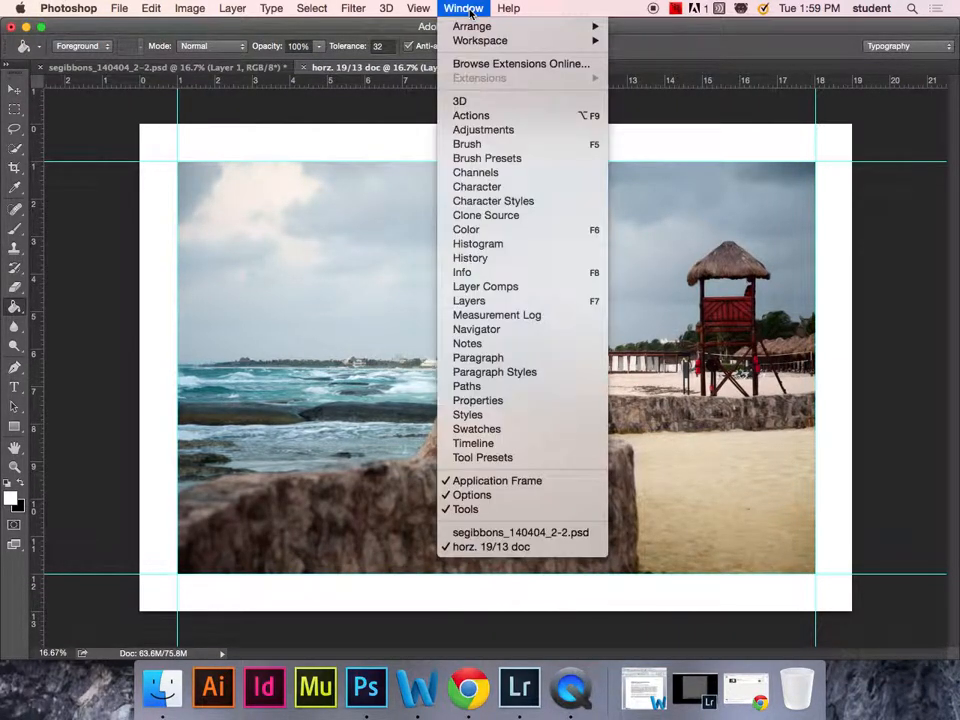
pyautogui.click(479, 300)
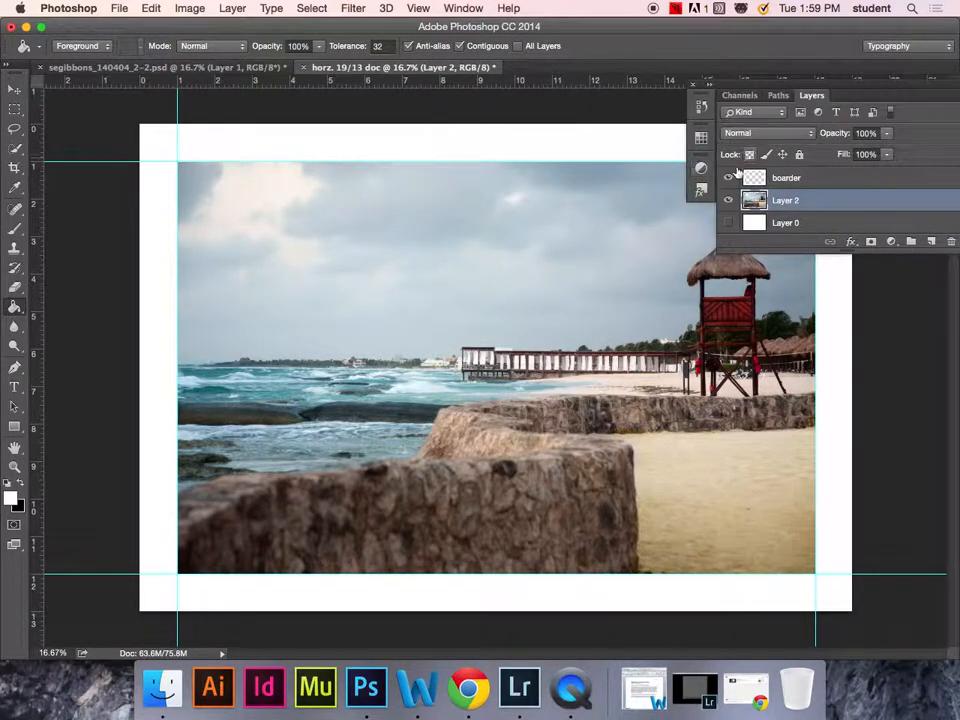
pyautogui.click(728, 178)
pyautogui.click(728, 178)
pyautogui.click(728, 178)
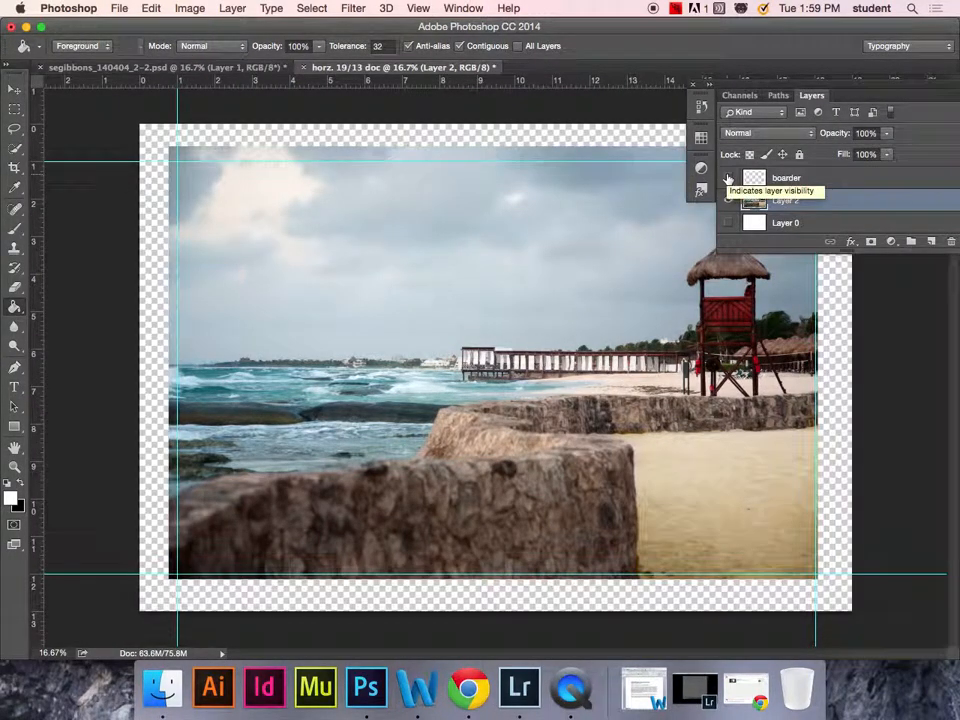
pyautogui.click(728, 178)
pyautogui.click(728, 178)
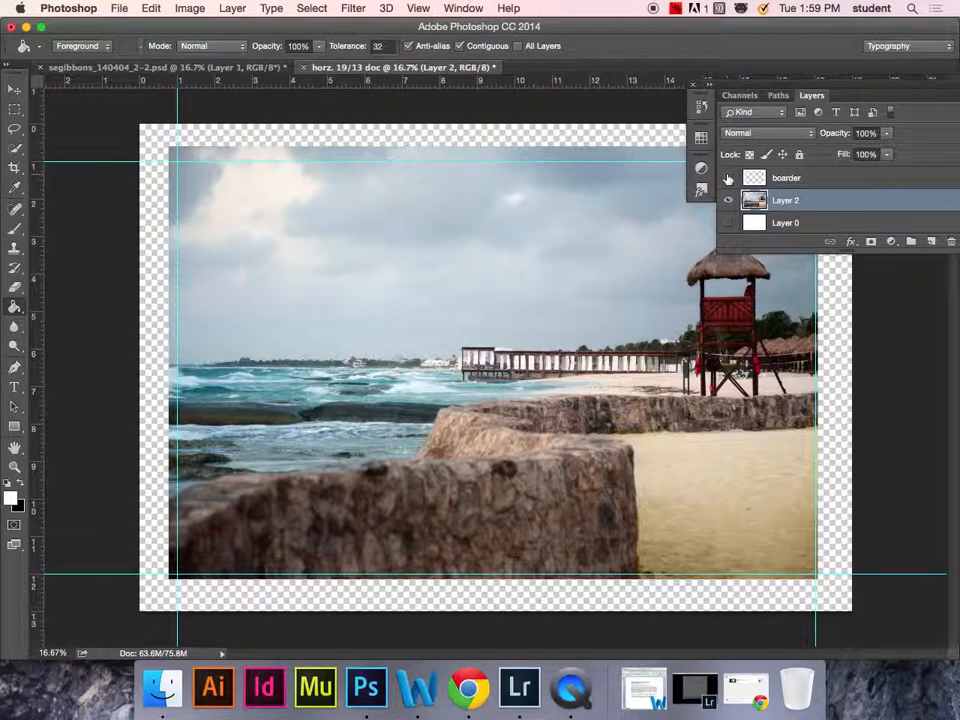
pyautogui.click(728, 178)
pyautogui.click(728, 178)
pyautogui.click(728, 178)
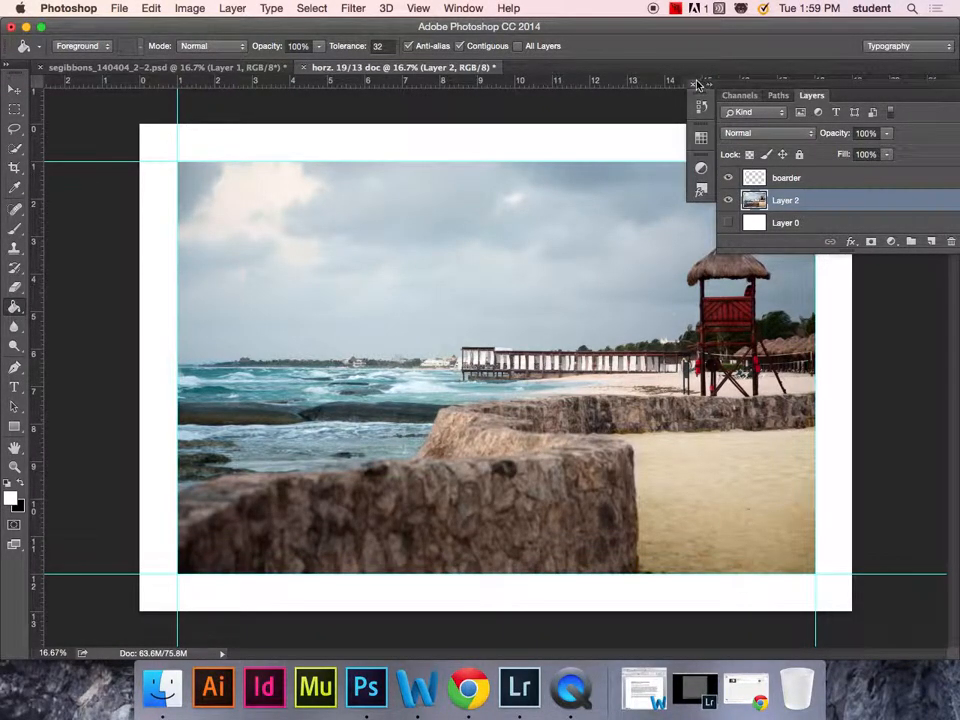
pyautogui.hotkey('shift', 'Tab')
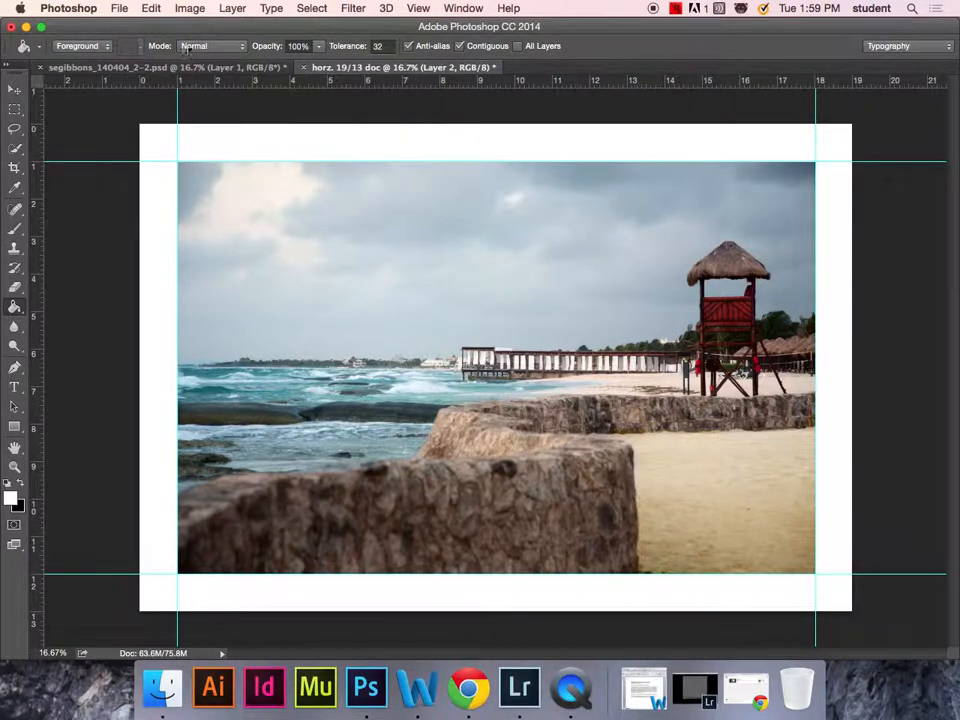
# Open the document's print settings and choose the EPSON Stylus Pro 4880 PK printer.
pyautogui.click(127, 12)
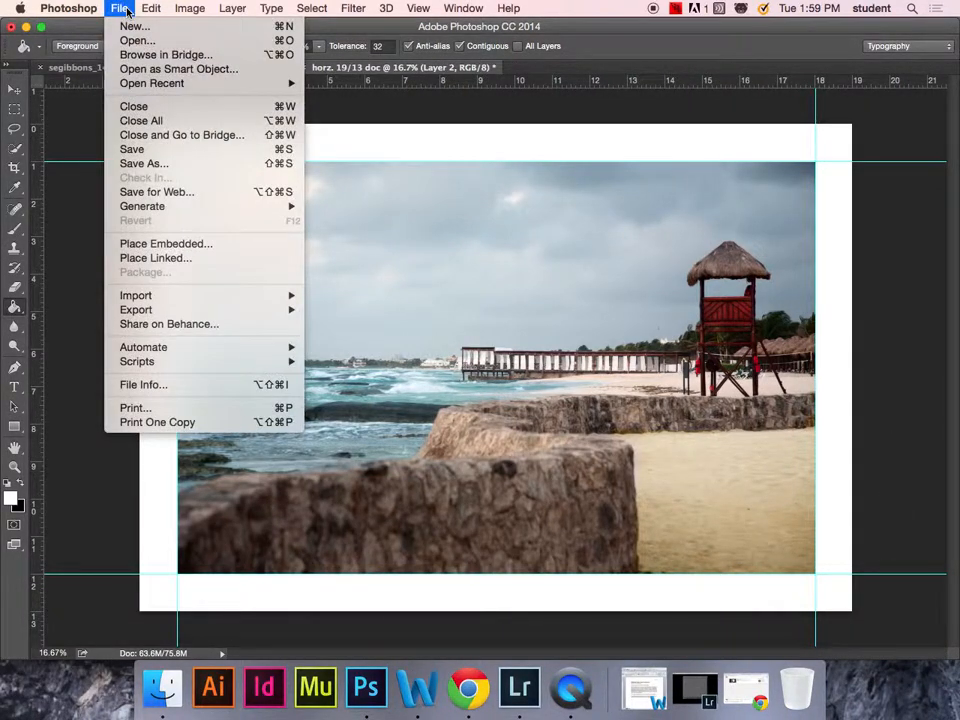
pyautogui.click(131, 406)
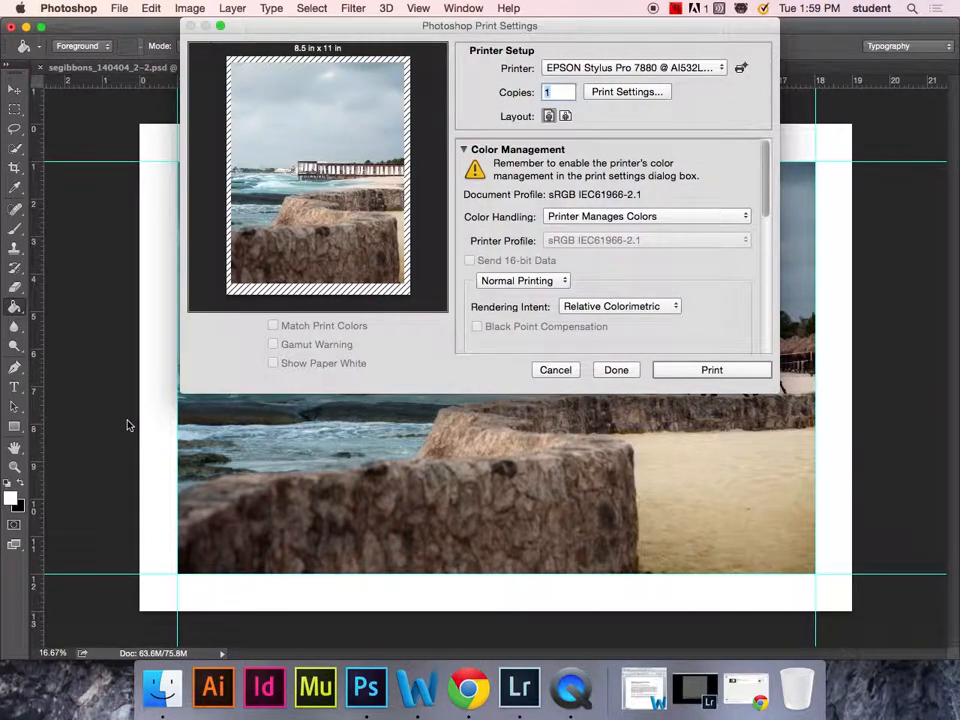
pyautogui.click(671, 64)
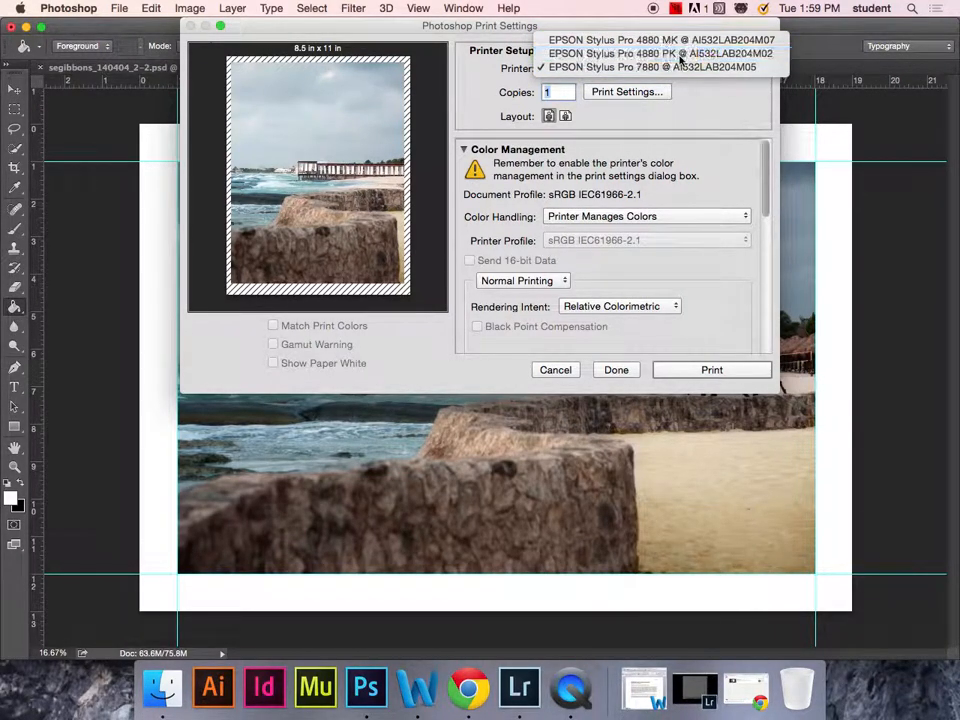
pyautogui.click(681, 54)
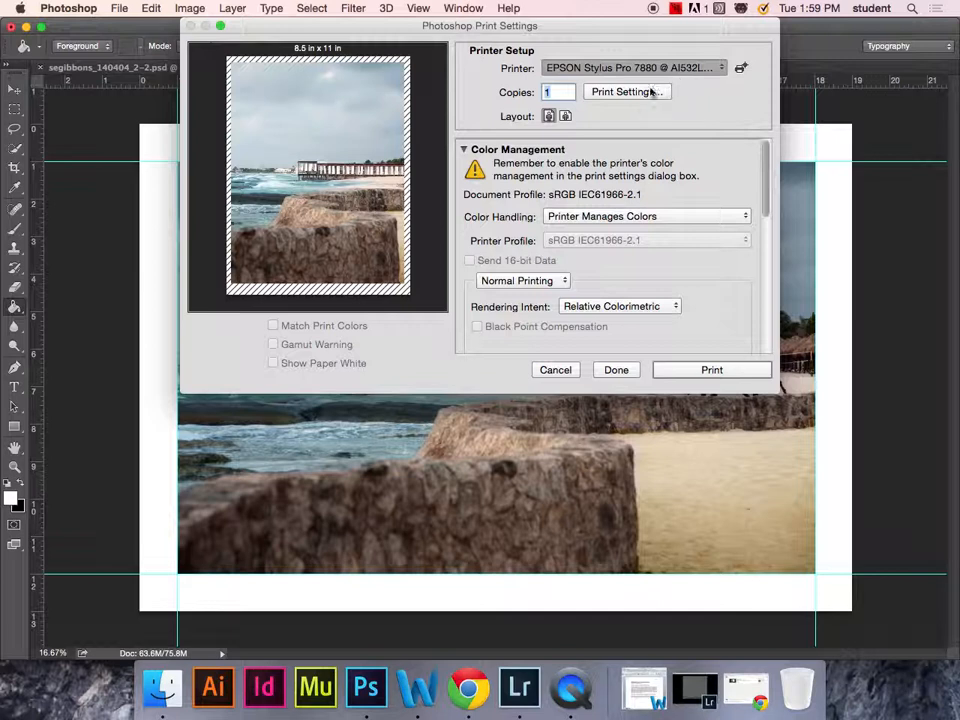
# Set the printer's paper size to Super A3 / B 13 x 19 in and save the print settings.
pyautogui.click(648, 95)
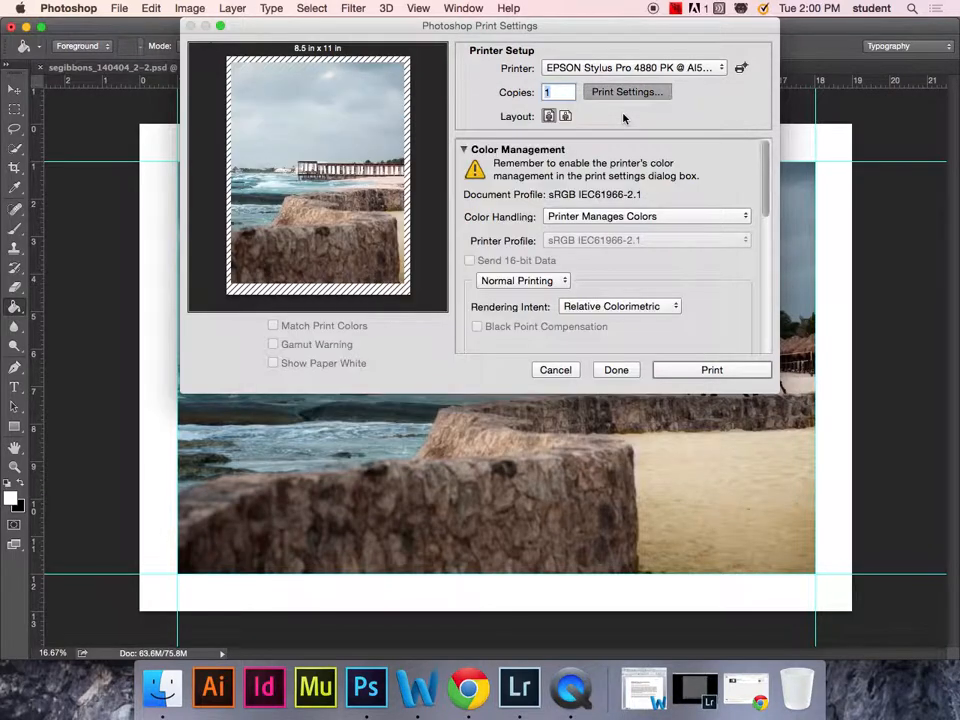
pyautogui.click(438, 208)
pyautogui.moveTo(440, 213)
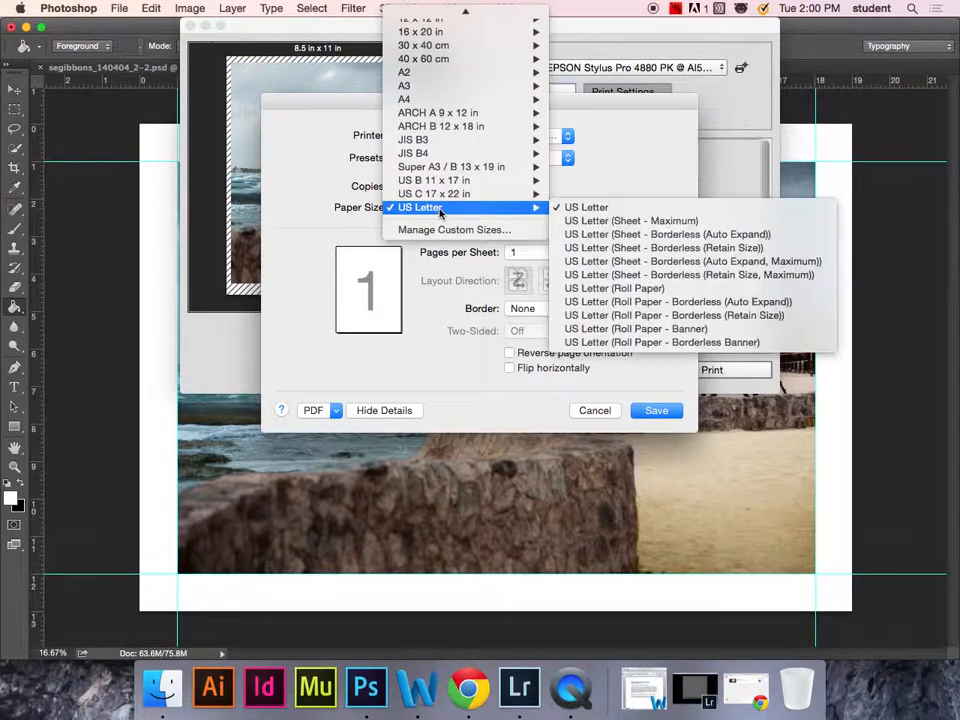
pyautogui.moveTo(467, 167)
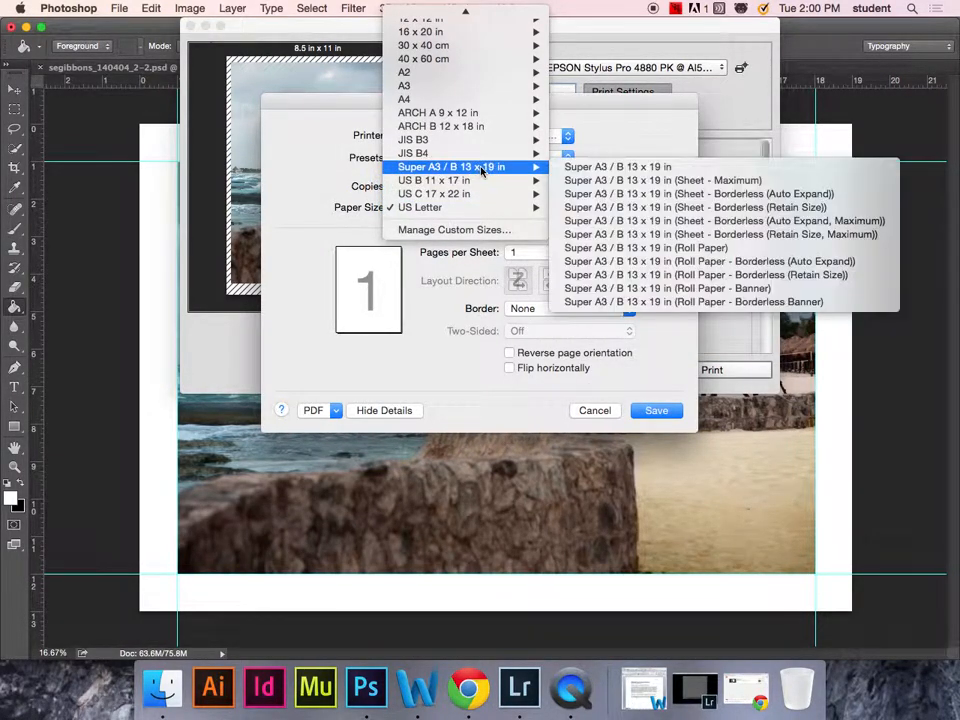
pyautogui.click(666, 168)
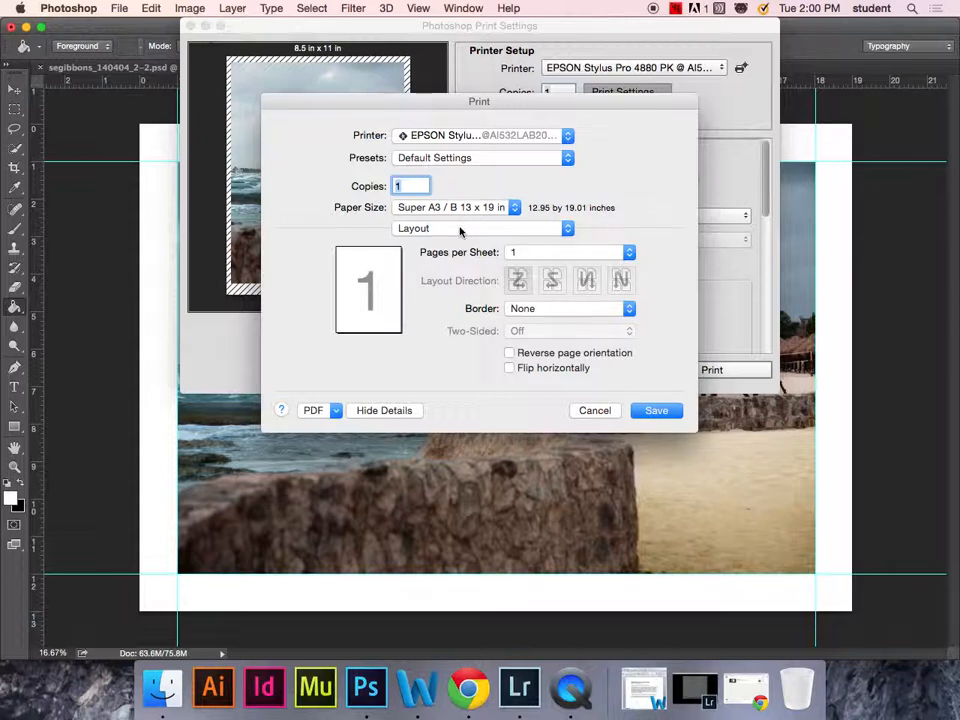
pyautogui.click(657, 416)
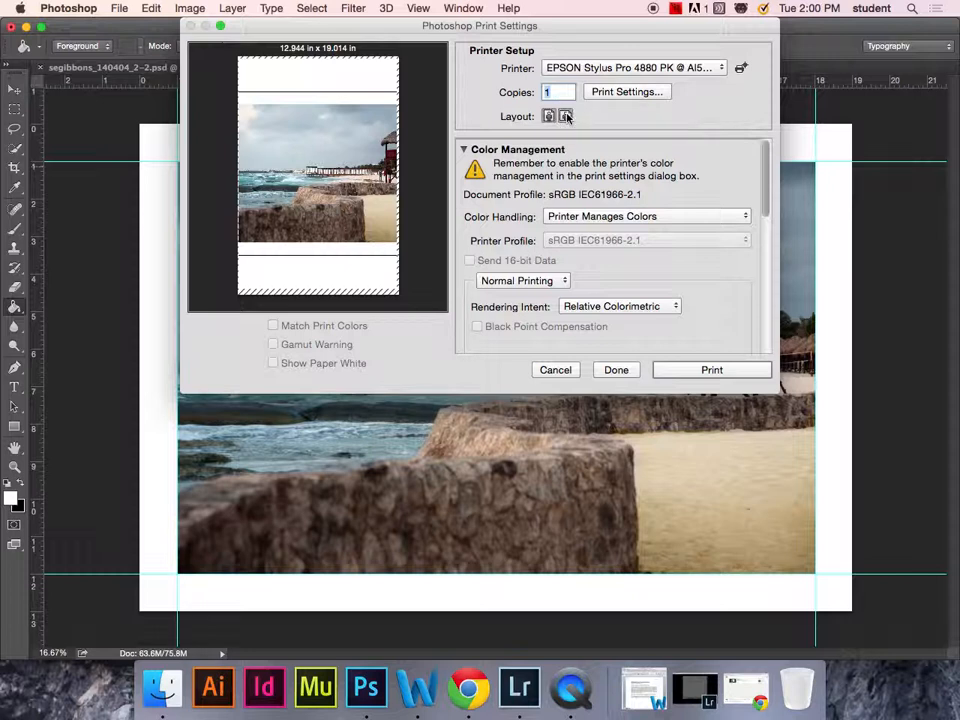
# Set the print layout to landscape, check the print position and size options, and try to send the document to the printer.
pyautogui.click(566, 116)
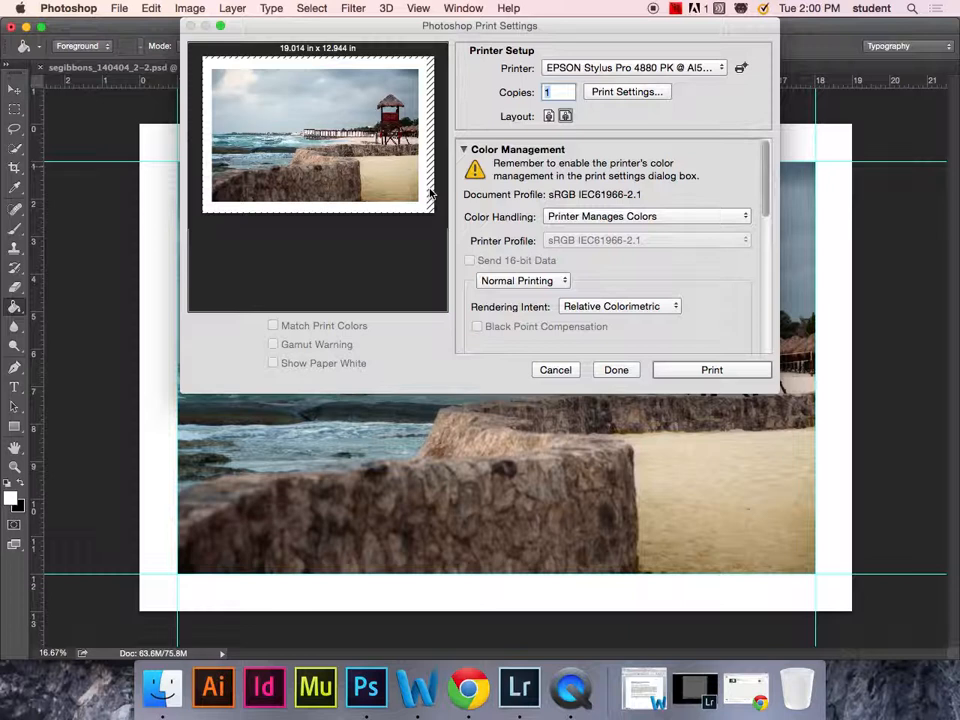
pyautogui.moveTo(767, 204); pyautogui.dragTo(776, 321)
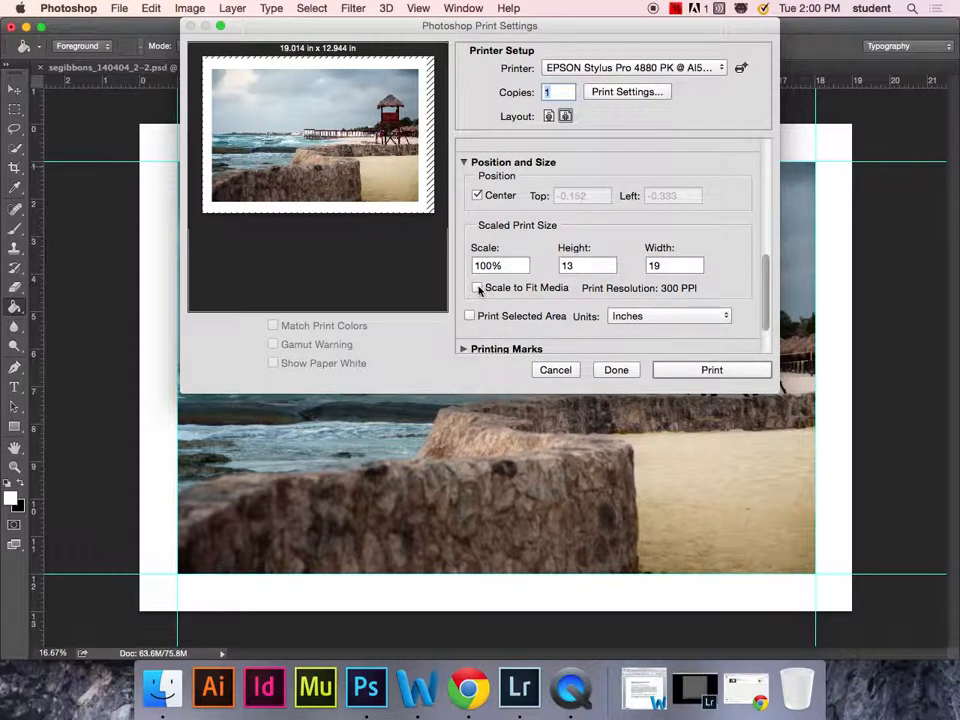
pyautogui.click(702, 371)
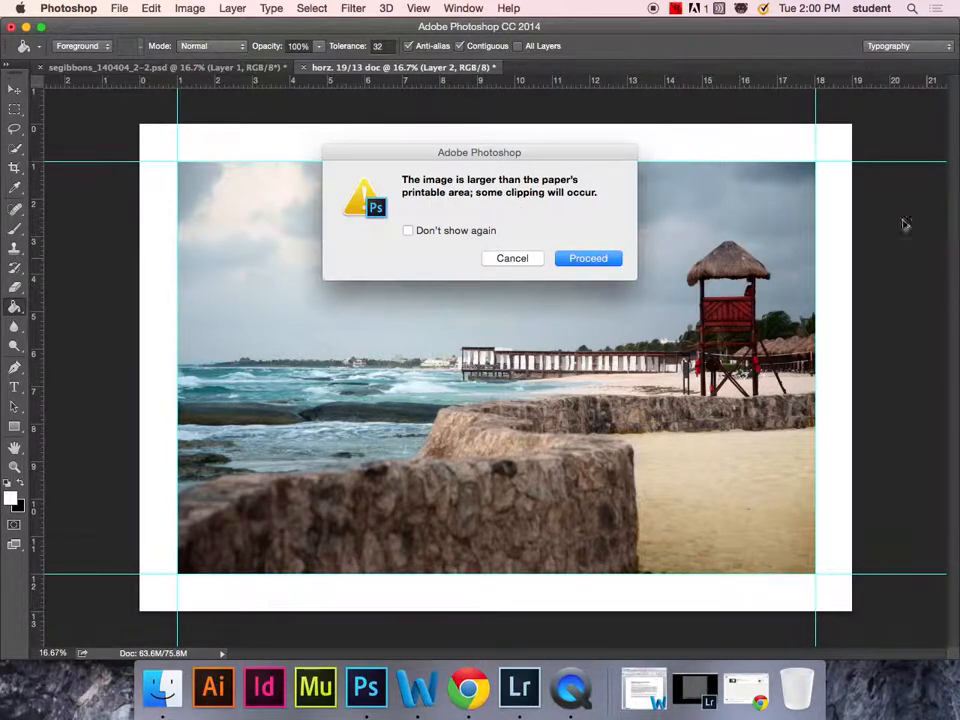
pyautogui.click(512, 258)
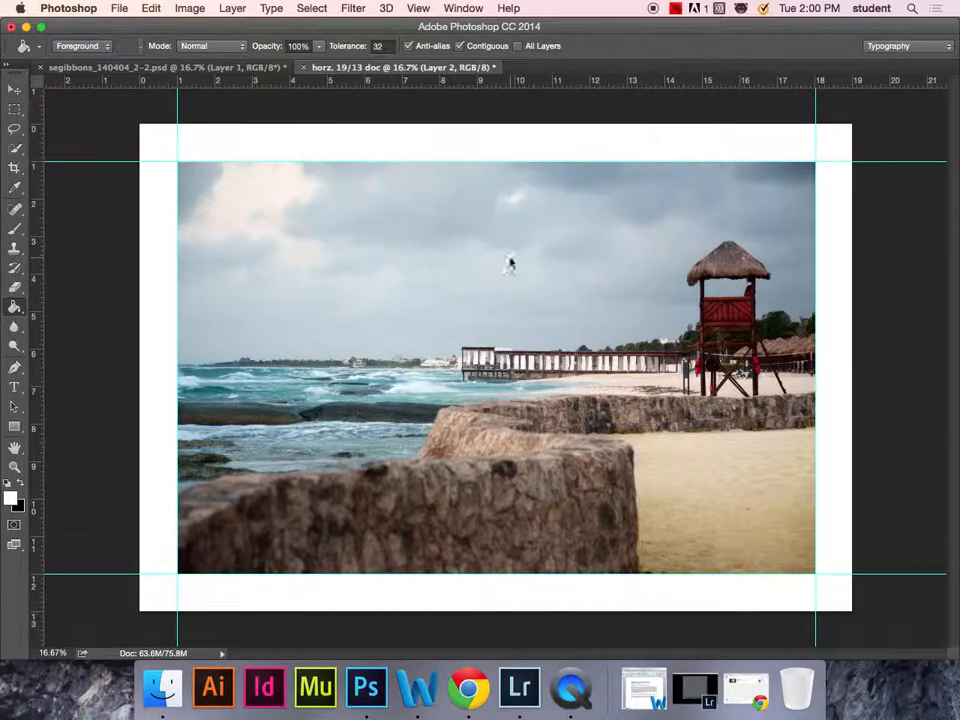
pyautogui.click(117, 8)
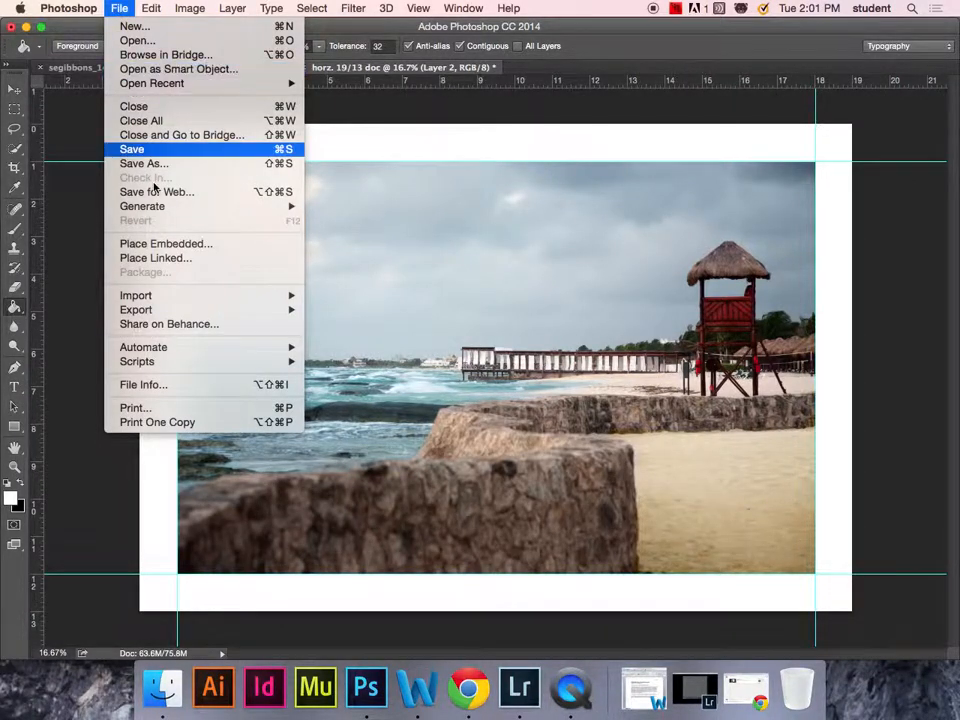
pyautogui.click(148, 422)
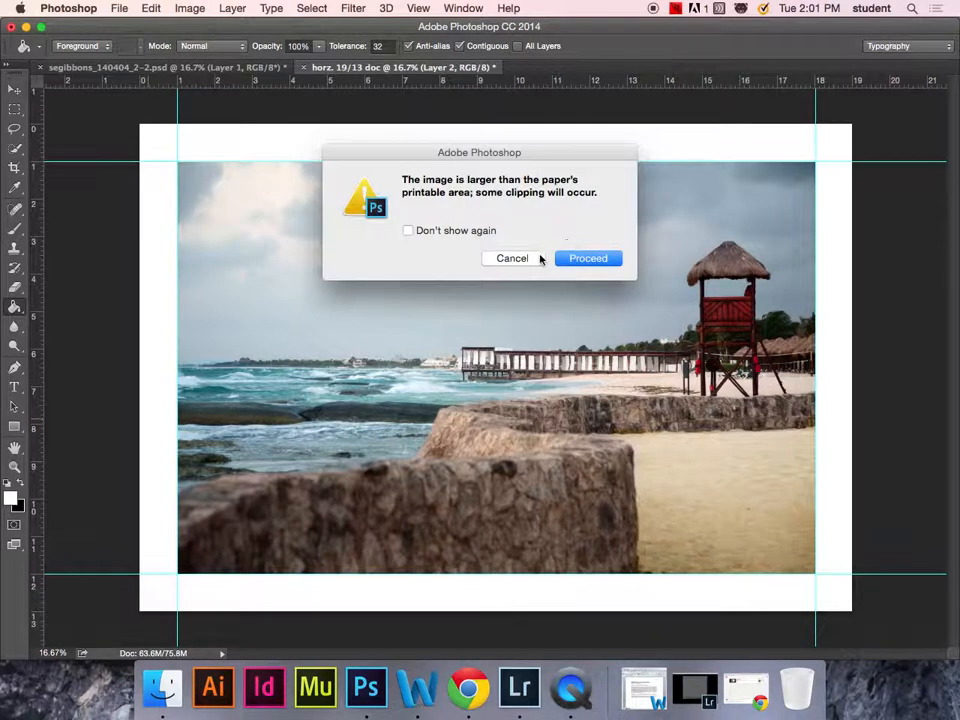
pyautogui.click(514, 259)
# Reopen the document's print settings to review the preview and color management options, and leave without printing.
pyautogui.click(118, 8)
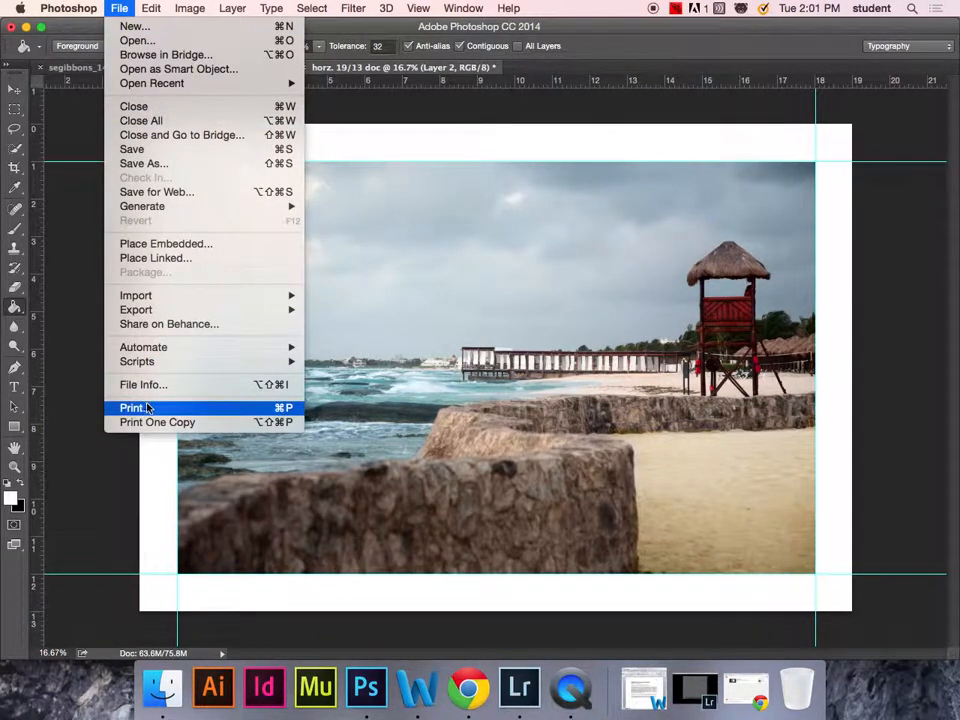
pyautogui.click(140, 408)
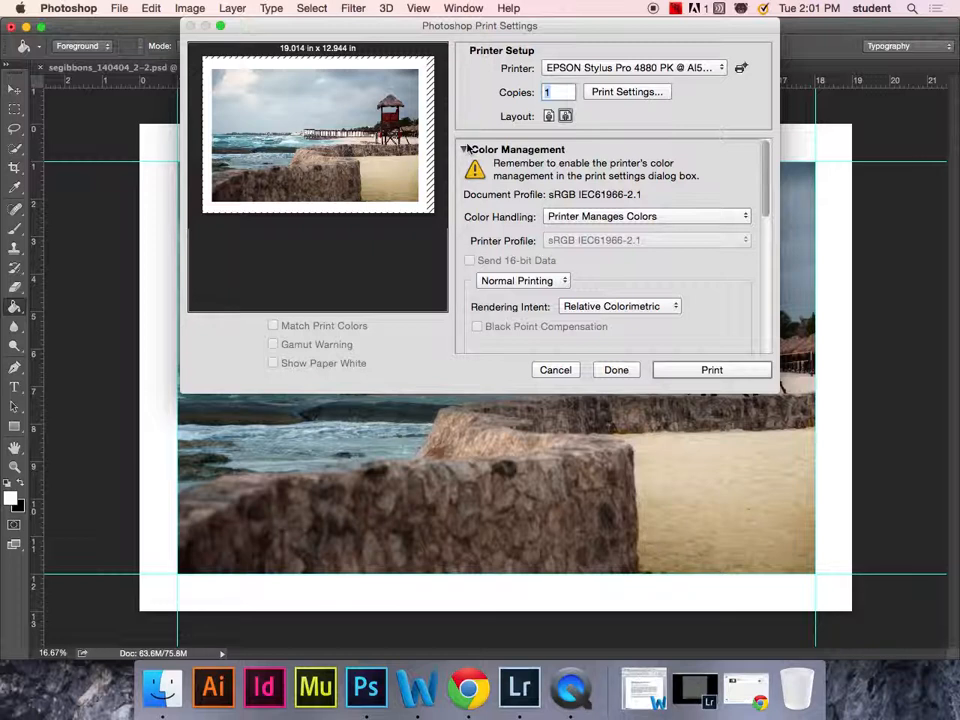
pyautogui.click(561, 372)
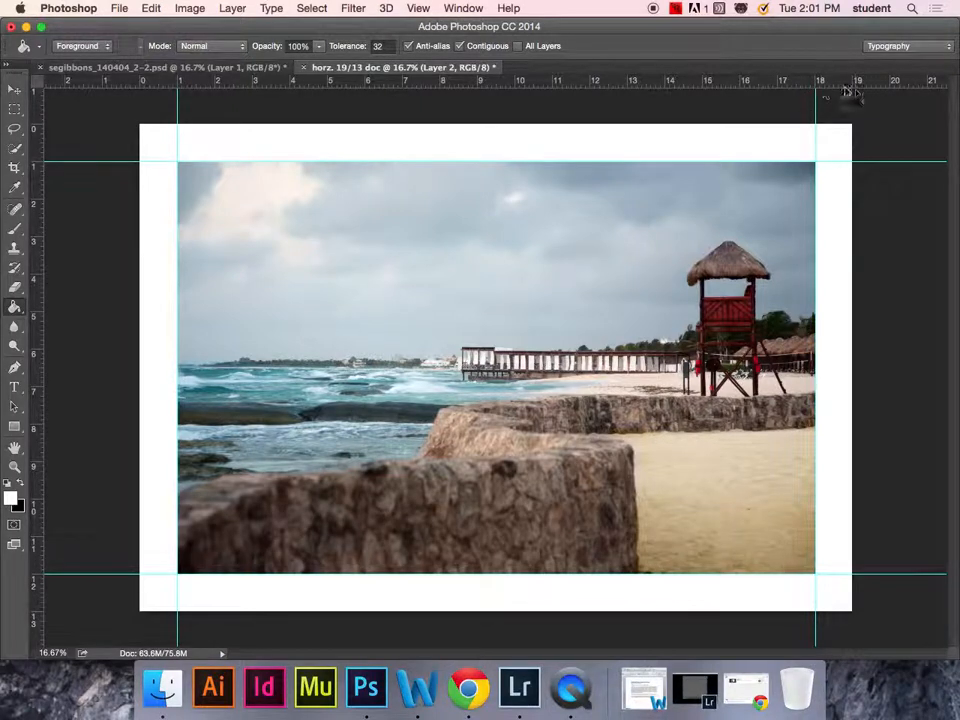